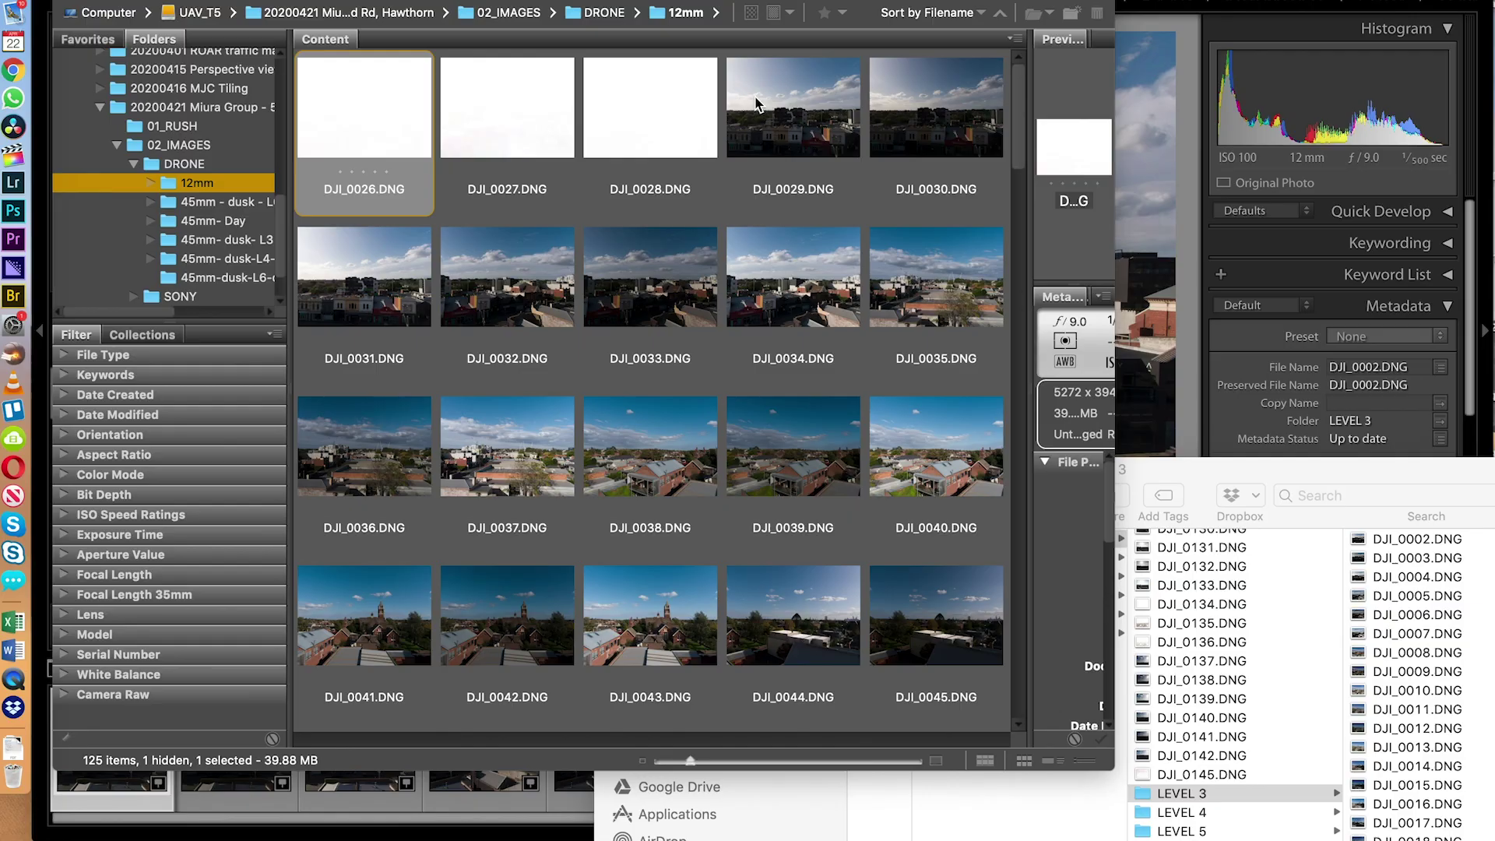
- Select the bracketed drone shots DJI_0029–DJI_0052 and bring the Finder LEVEL 3 window forward
click(754, 114)
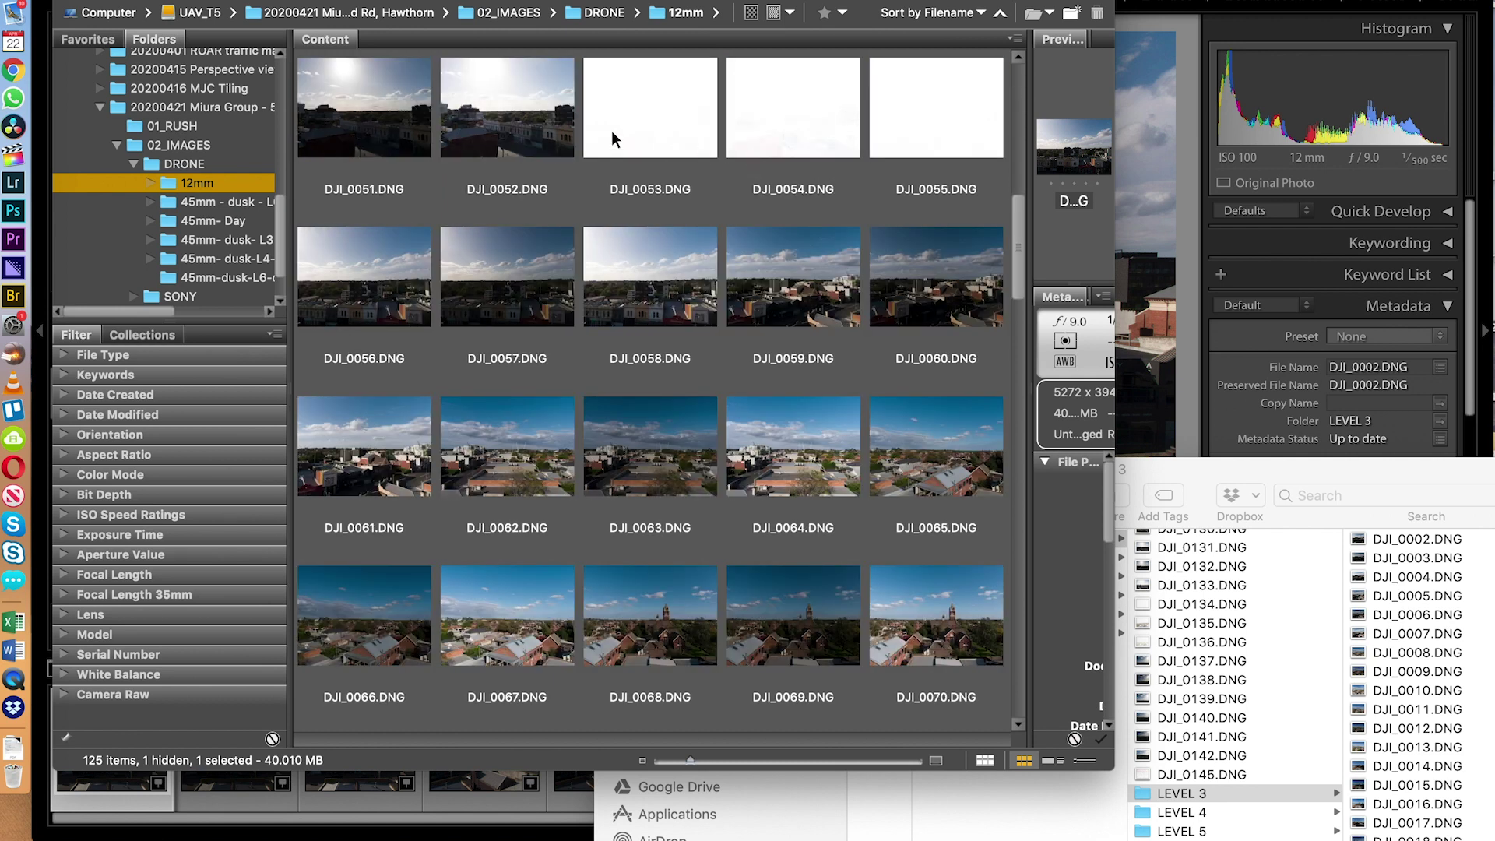
scroll(520, 122, up, 6)
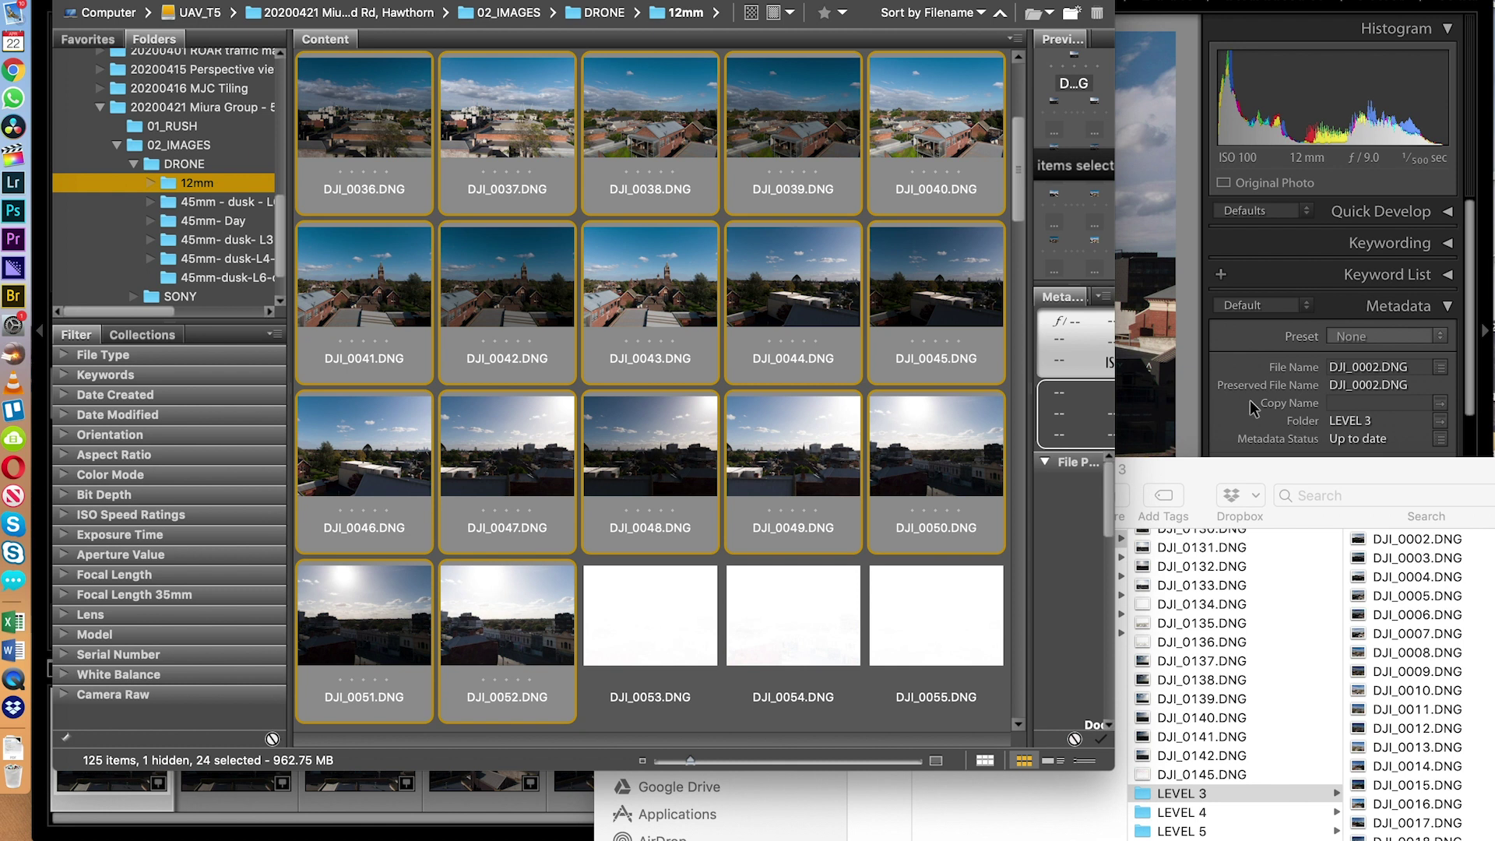
click(1250, 465)
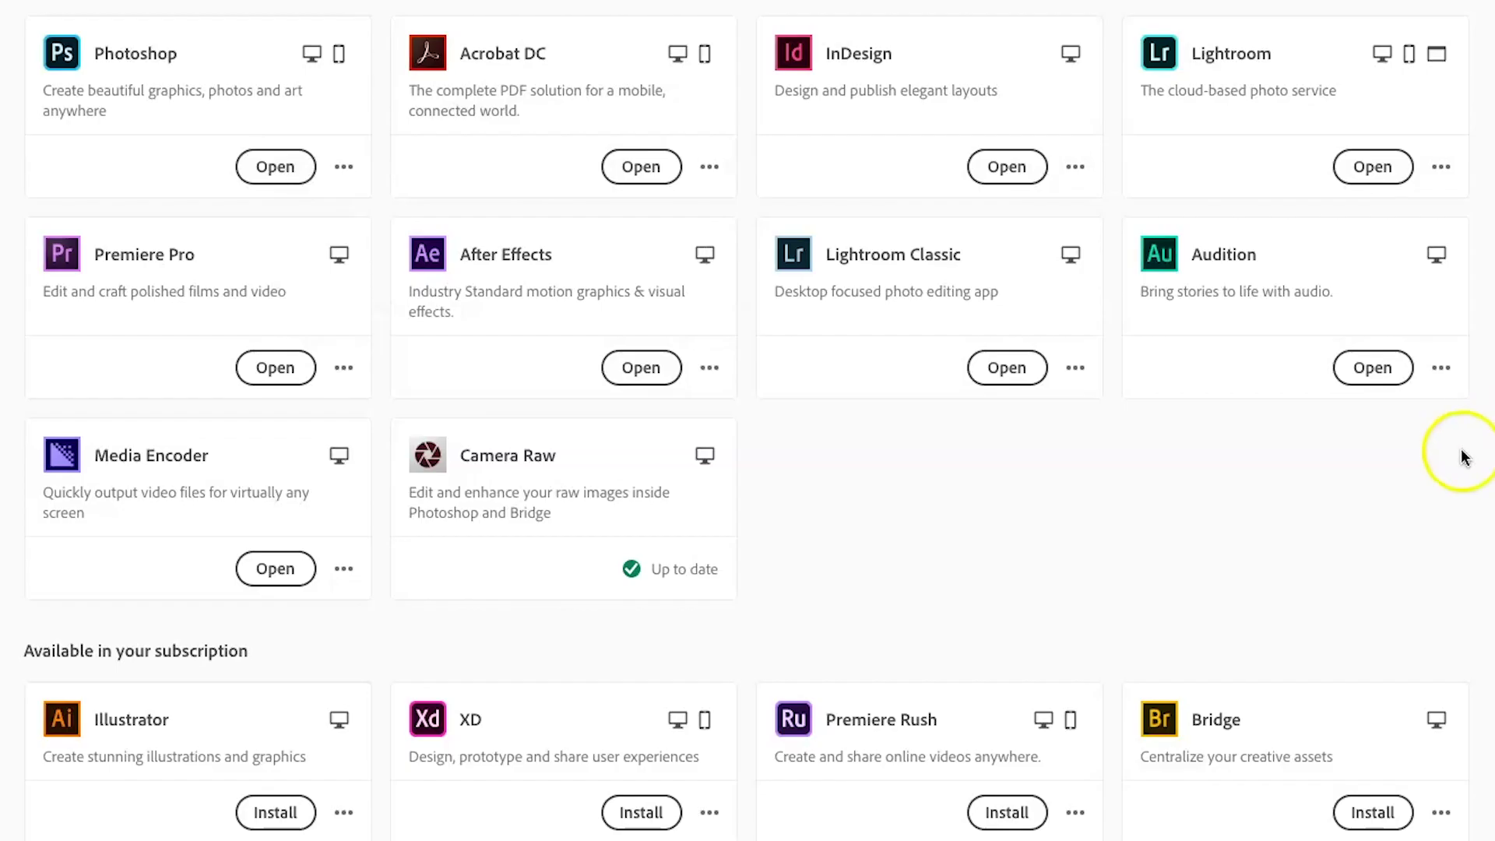
scroll(1452, 457, down, 5)
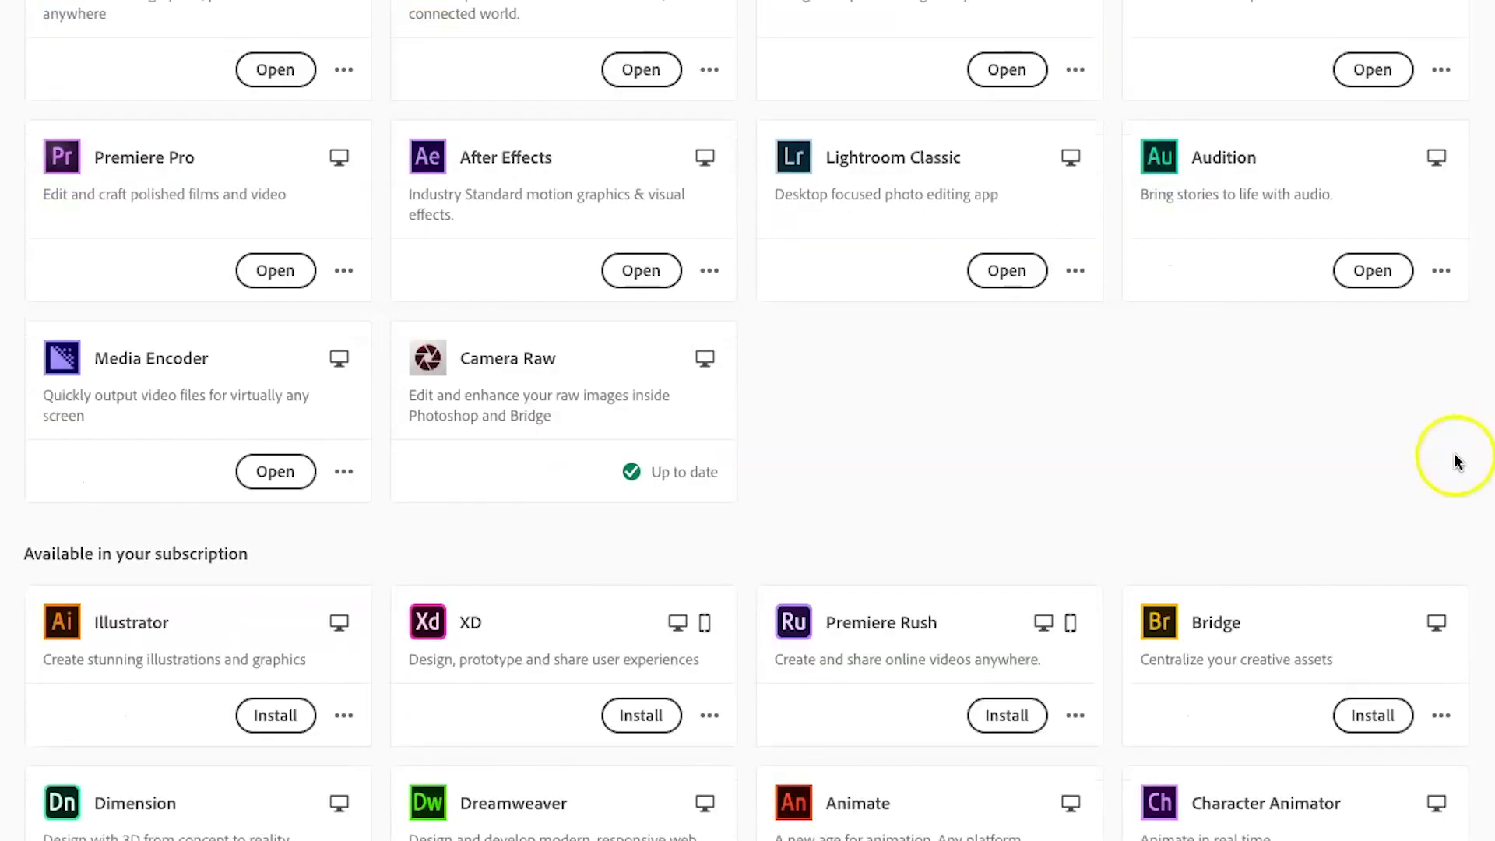
scroll(1384, 407, down, 3)
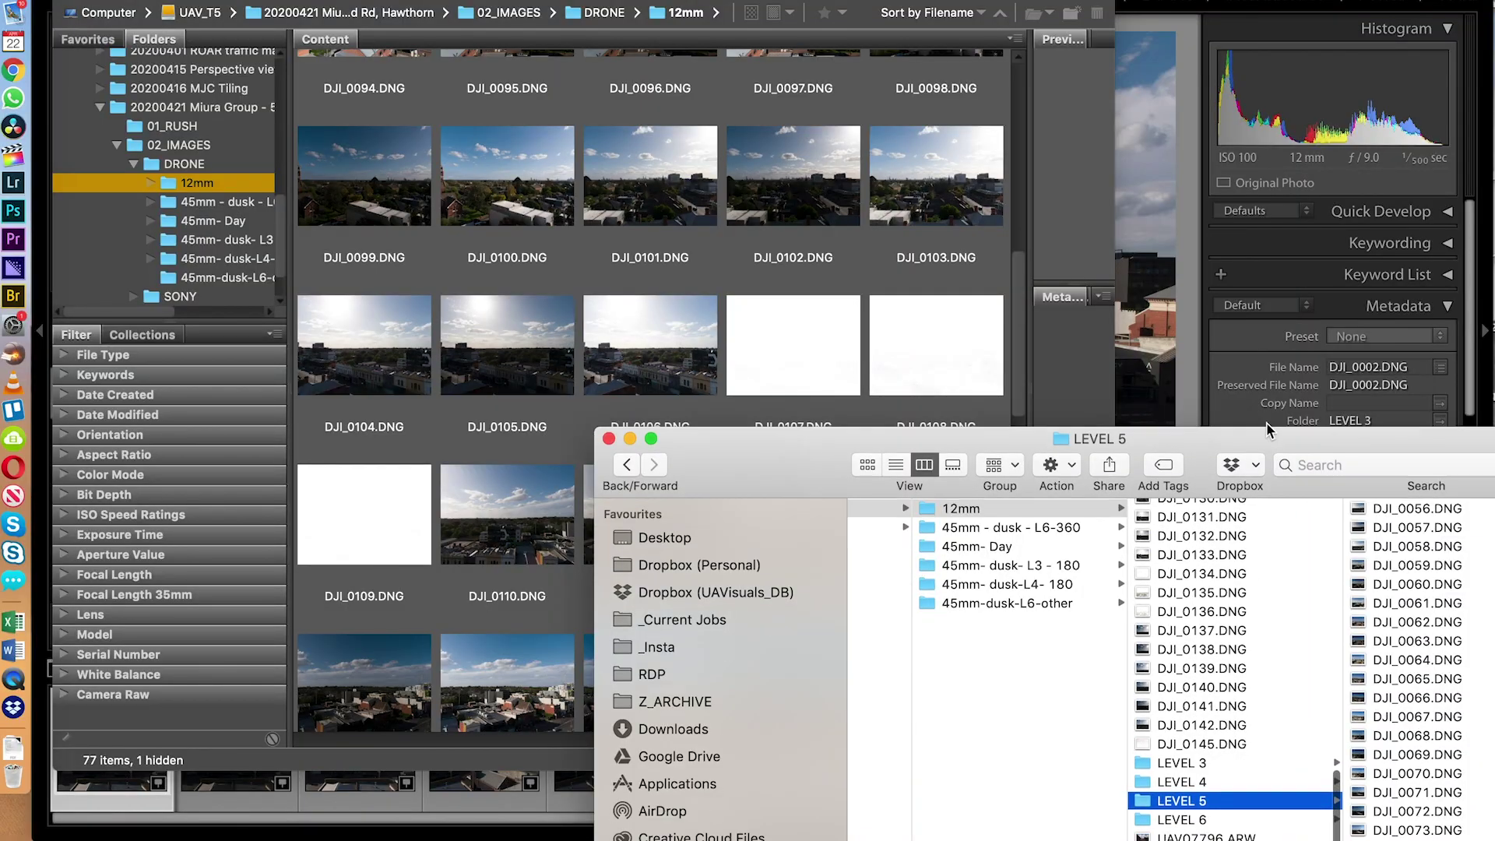
- Move the 24 shots DJI_0083–DJI_0106 into the LEVEL 6 folder
click(1220, 764)
click(807, 326)
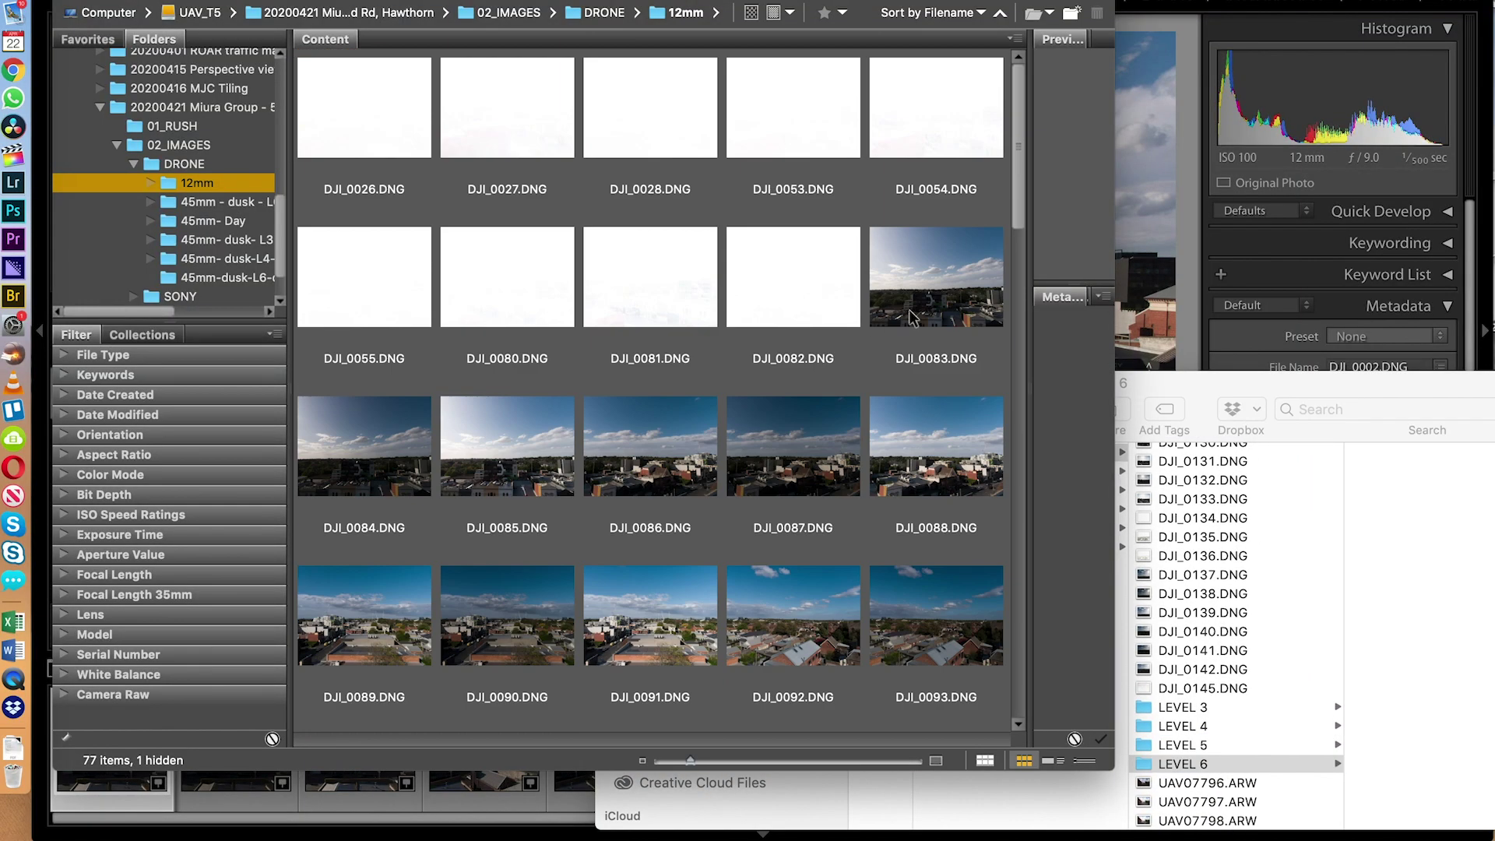
click(916, 316)
scroll(1002, 255, down, 5)
shift+click(650, 459)
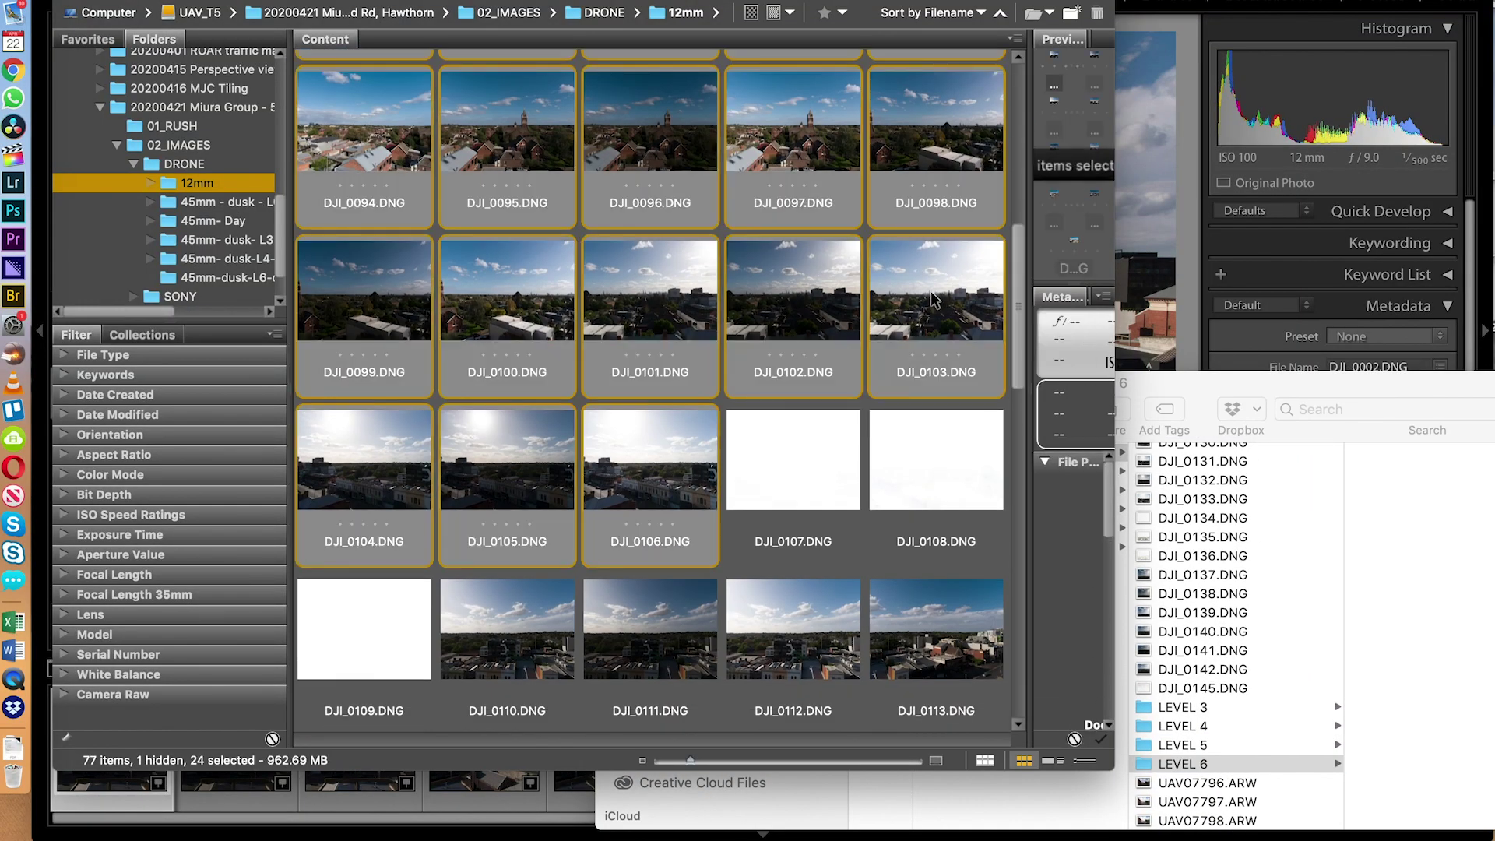
drag(1394, 474, 1396, 475)
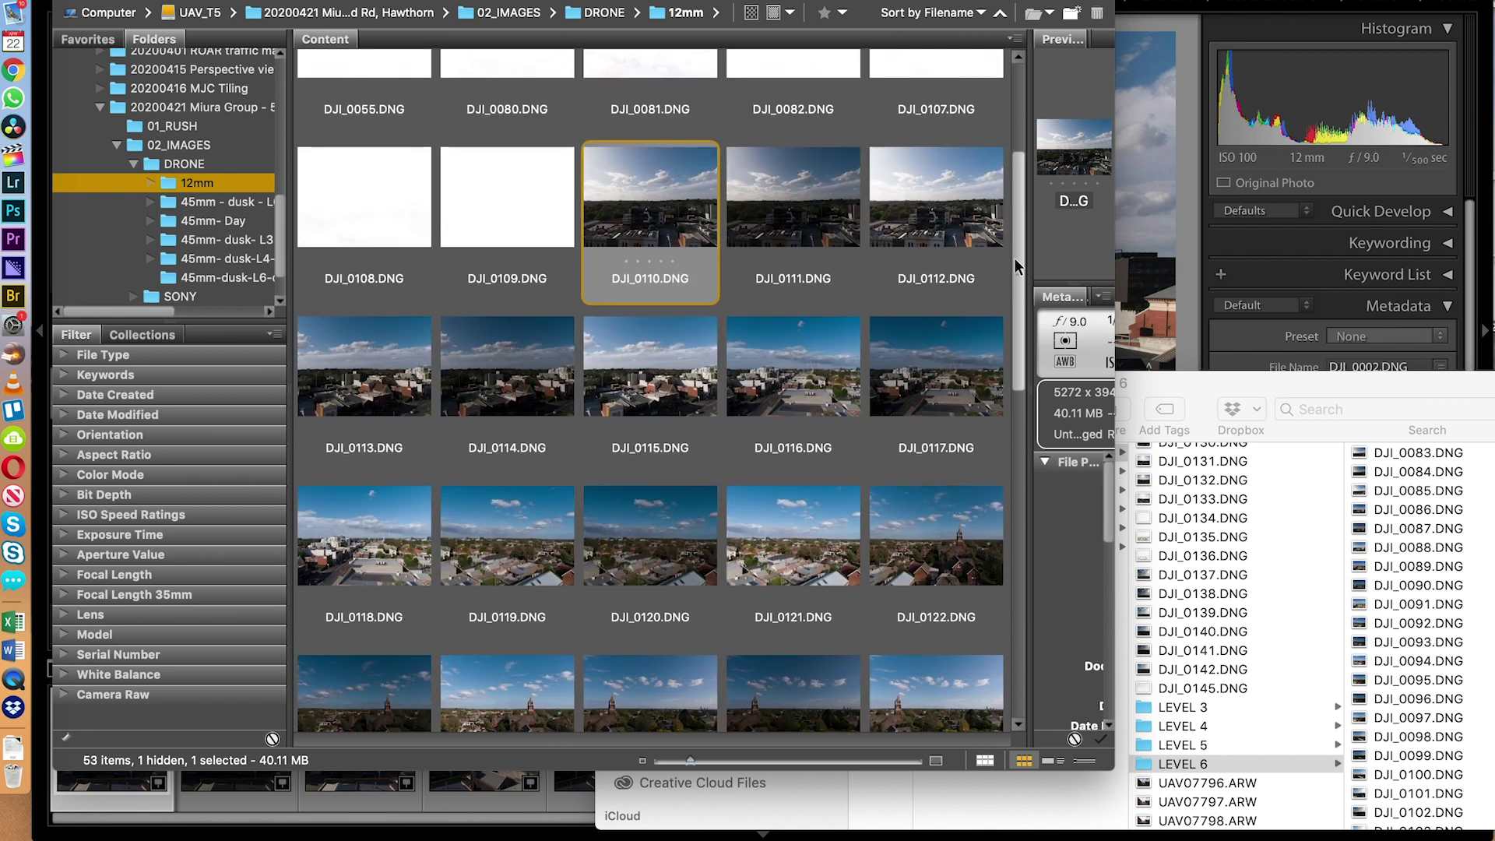
- Select DJI_0110–DJI_0133 and create a new Finder folder named ROOF
shift+click(364, 545)
click(1277, 398)
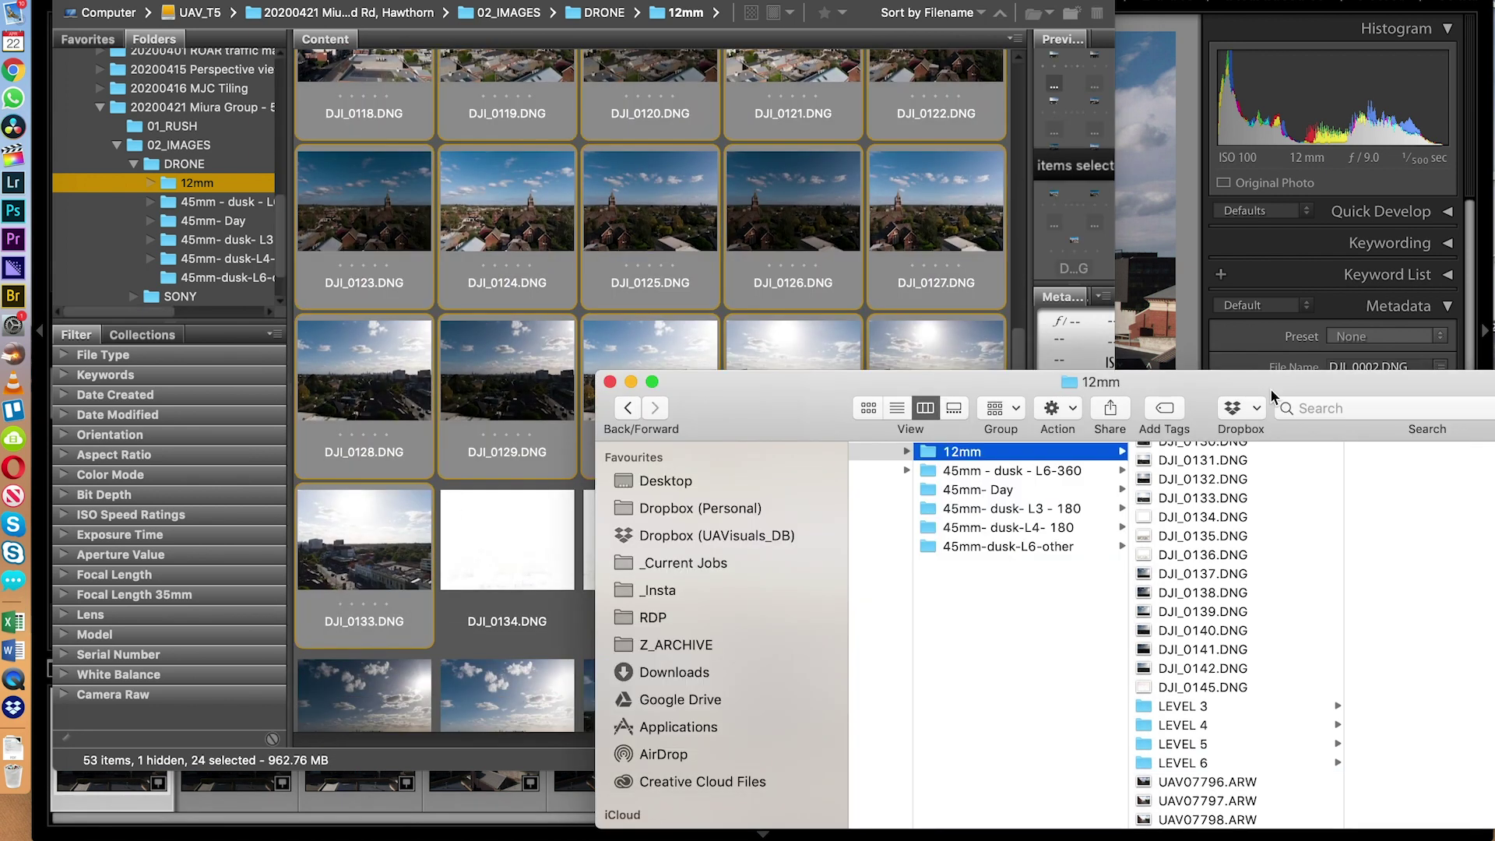
key(super+shift+n)
text(ROOF)
key(Return)
click(876, 262)
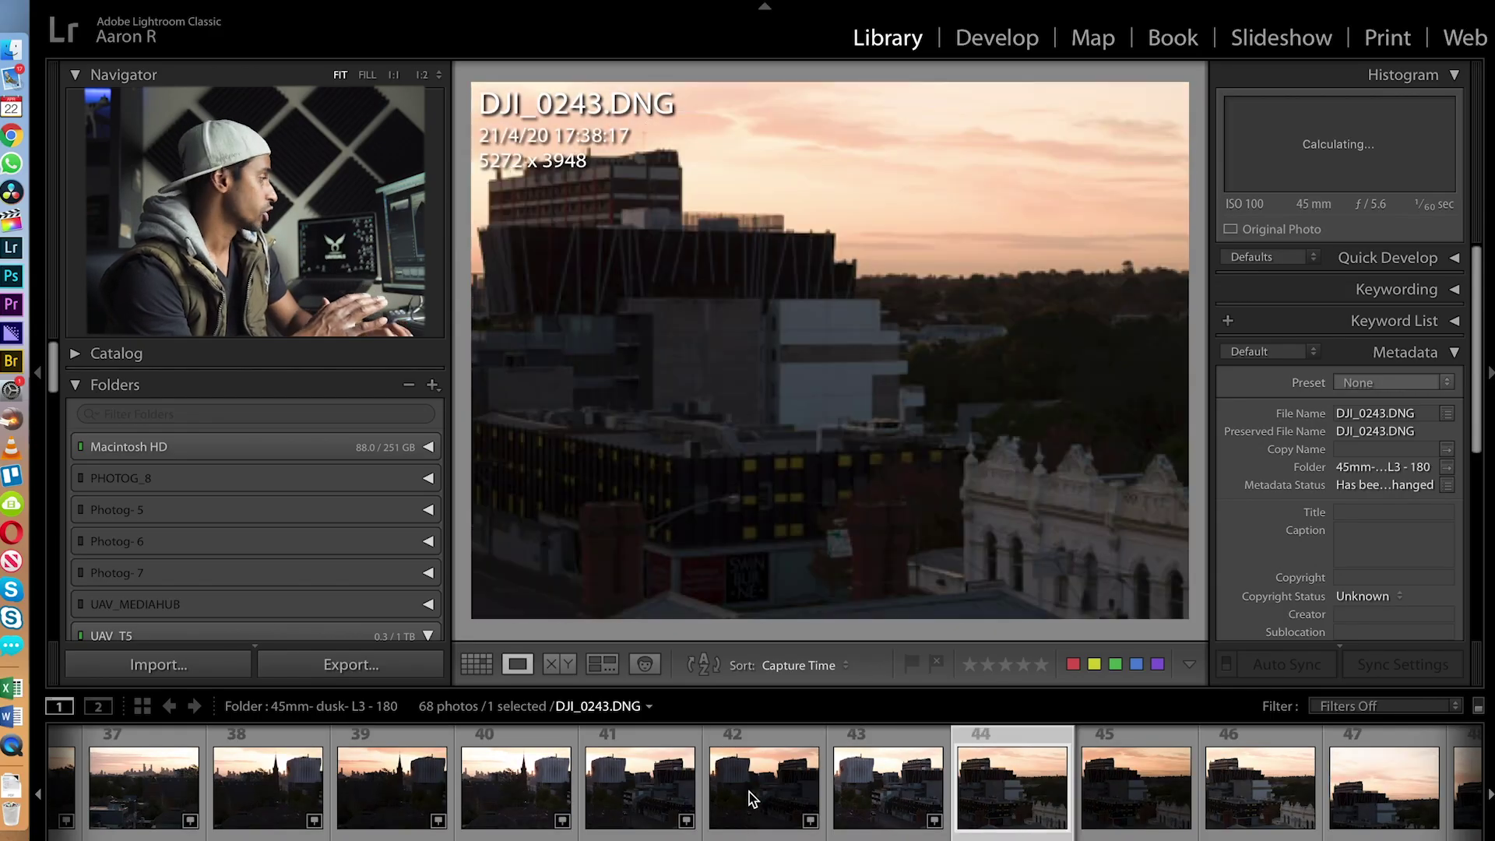
key(Right)
key(Right)
key(Right)
key(Right)
key(Right)
key(Right)
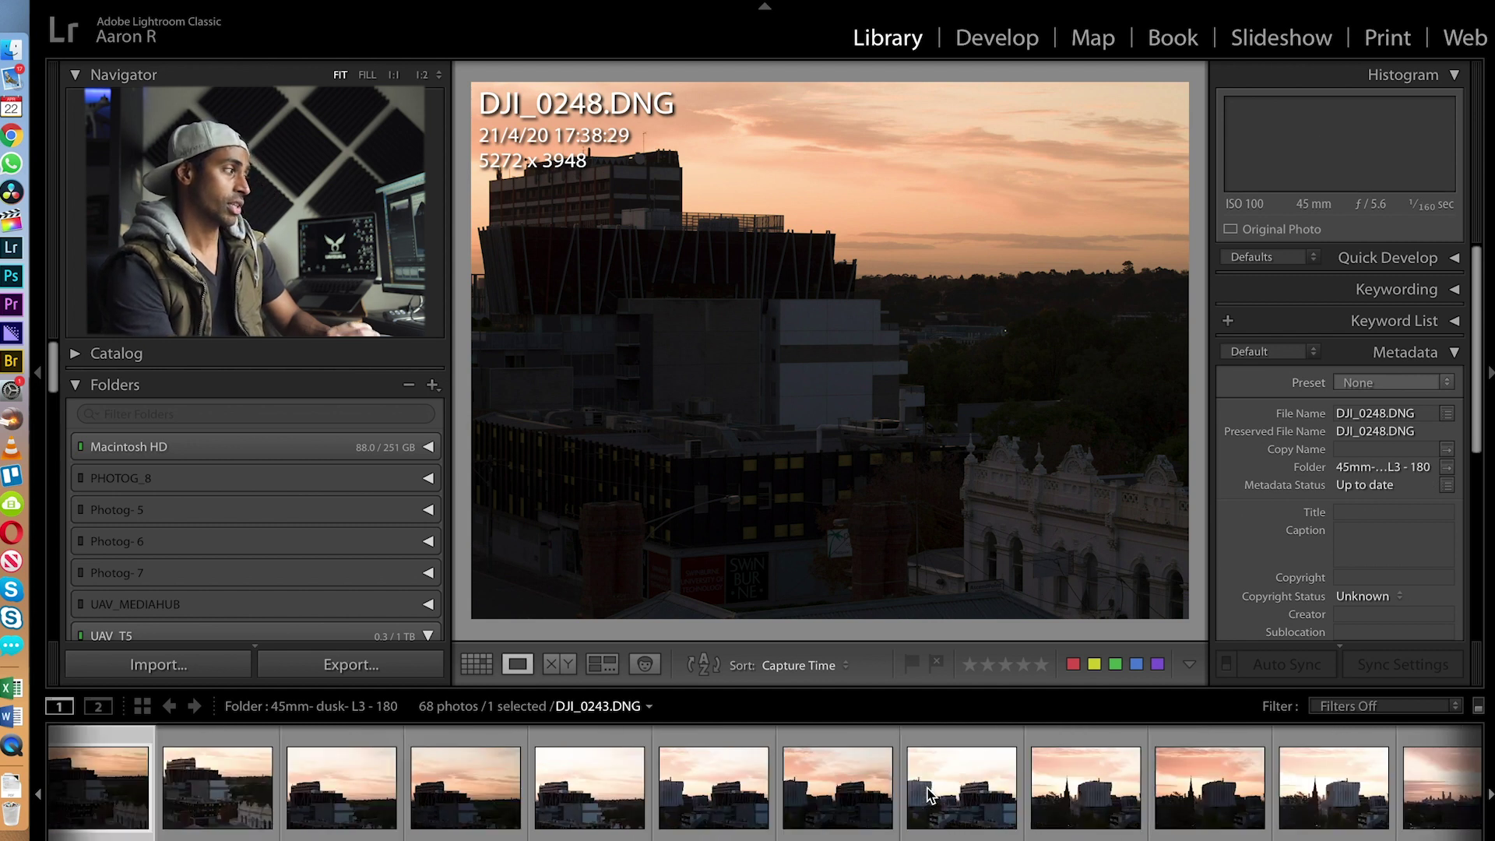
- Step through the filmstrip to the end and display the skyline photo DJI_0270
scroll(929, 795, down, 10)
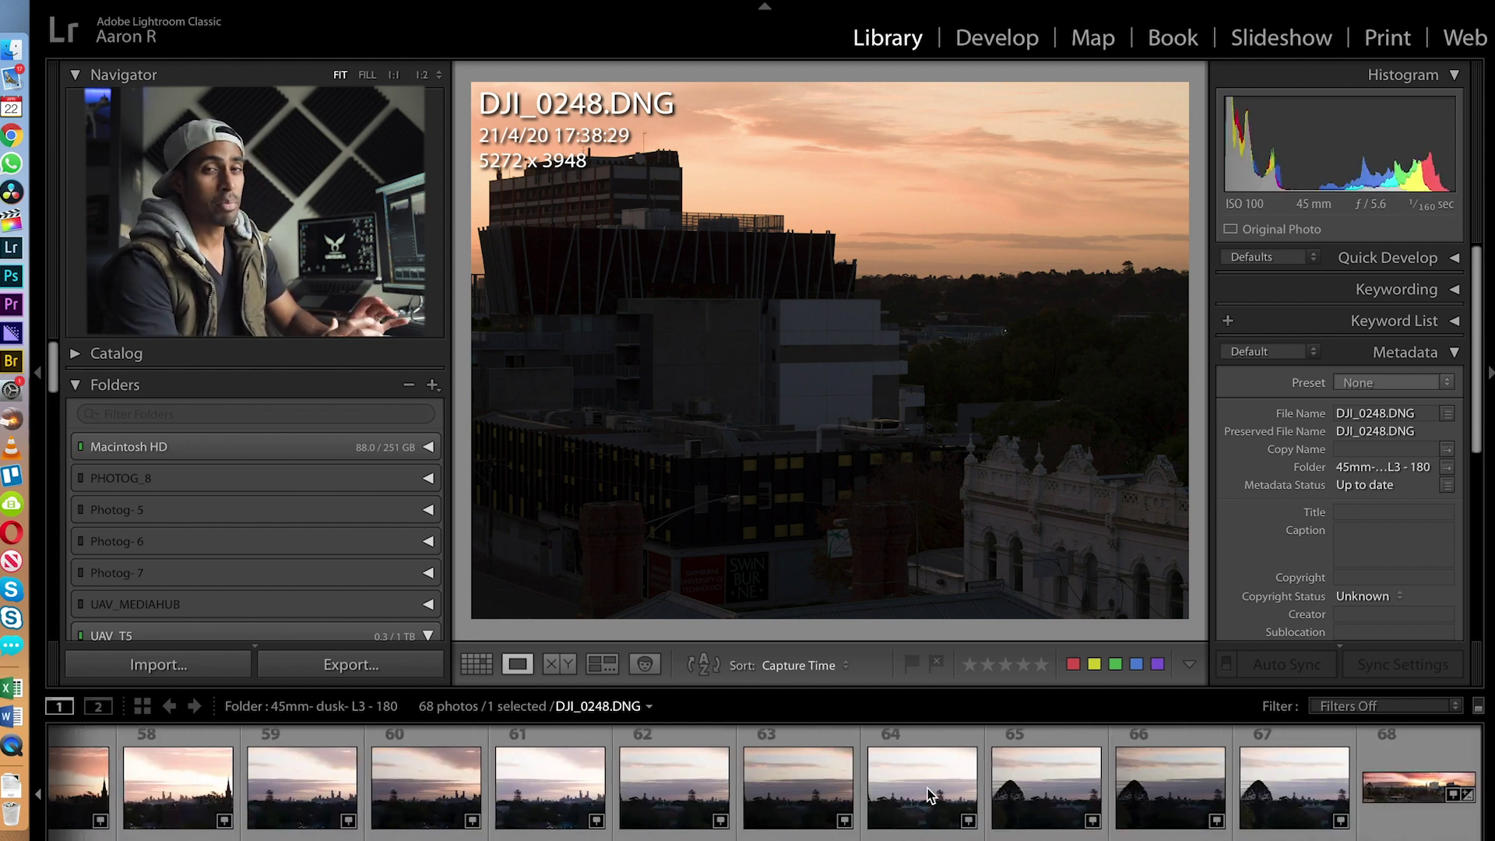
click(1275, 777)
scroll(1278, 783, up, 10)
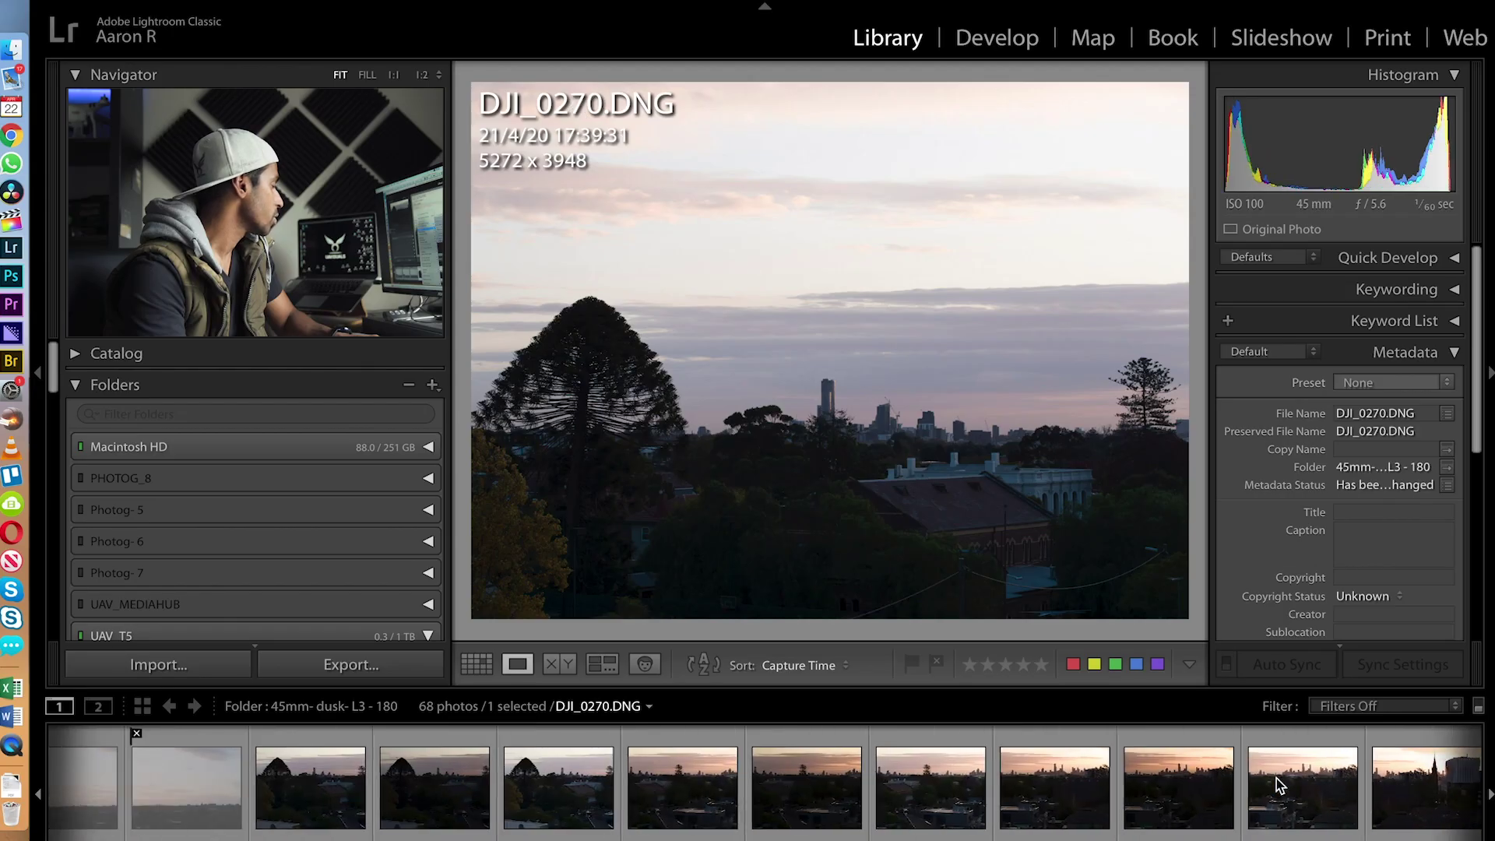
- Select photo 29 through the last photo and choose Photo Merge > HDR Panorama
shift+click(507, 770)
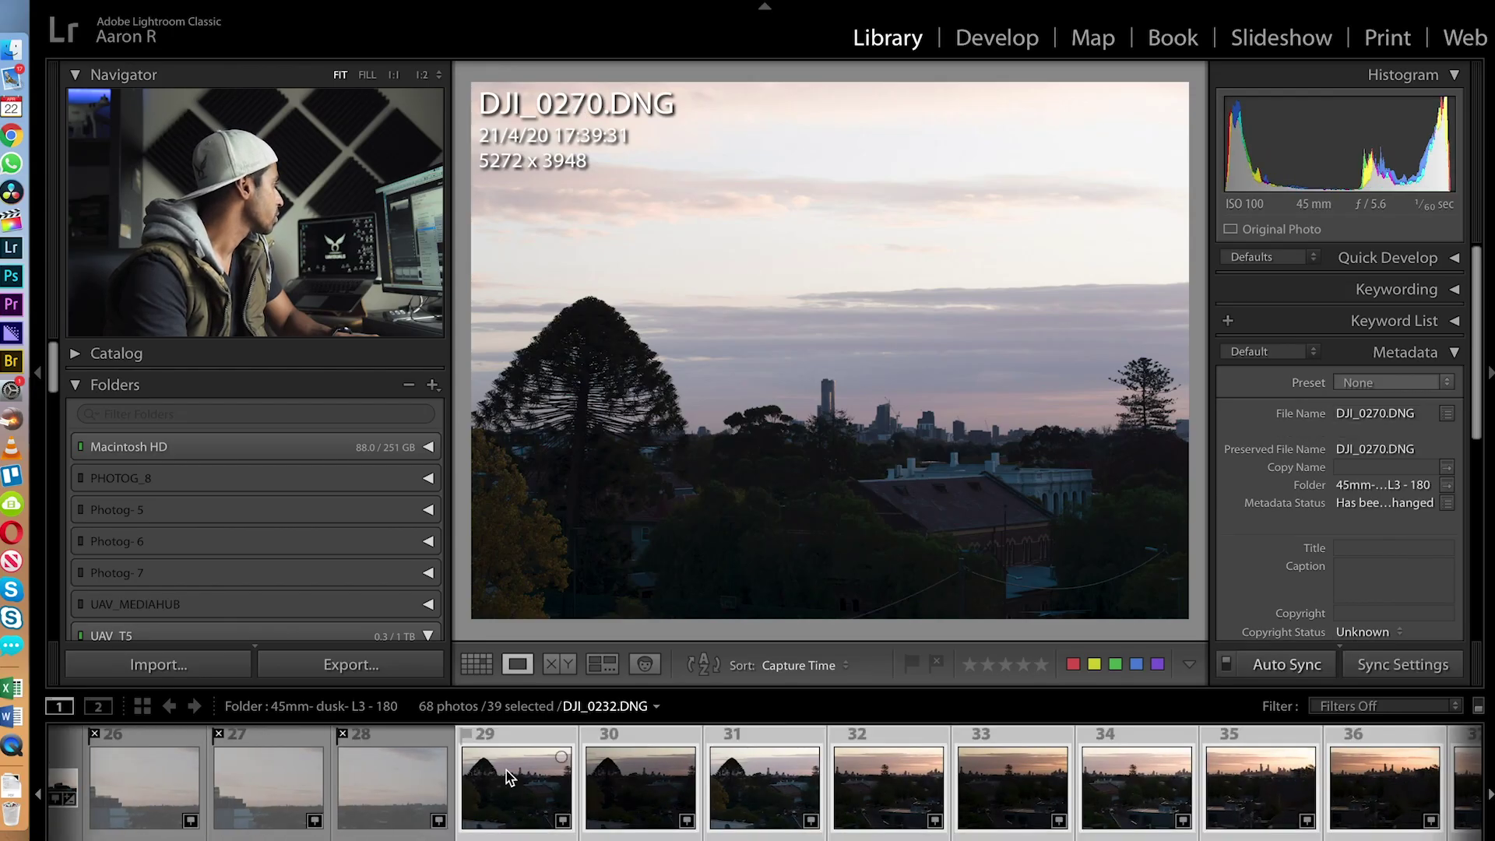
right_click(506, 770)
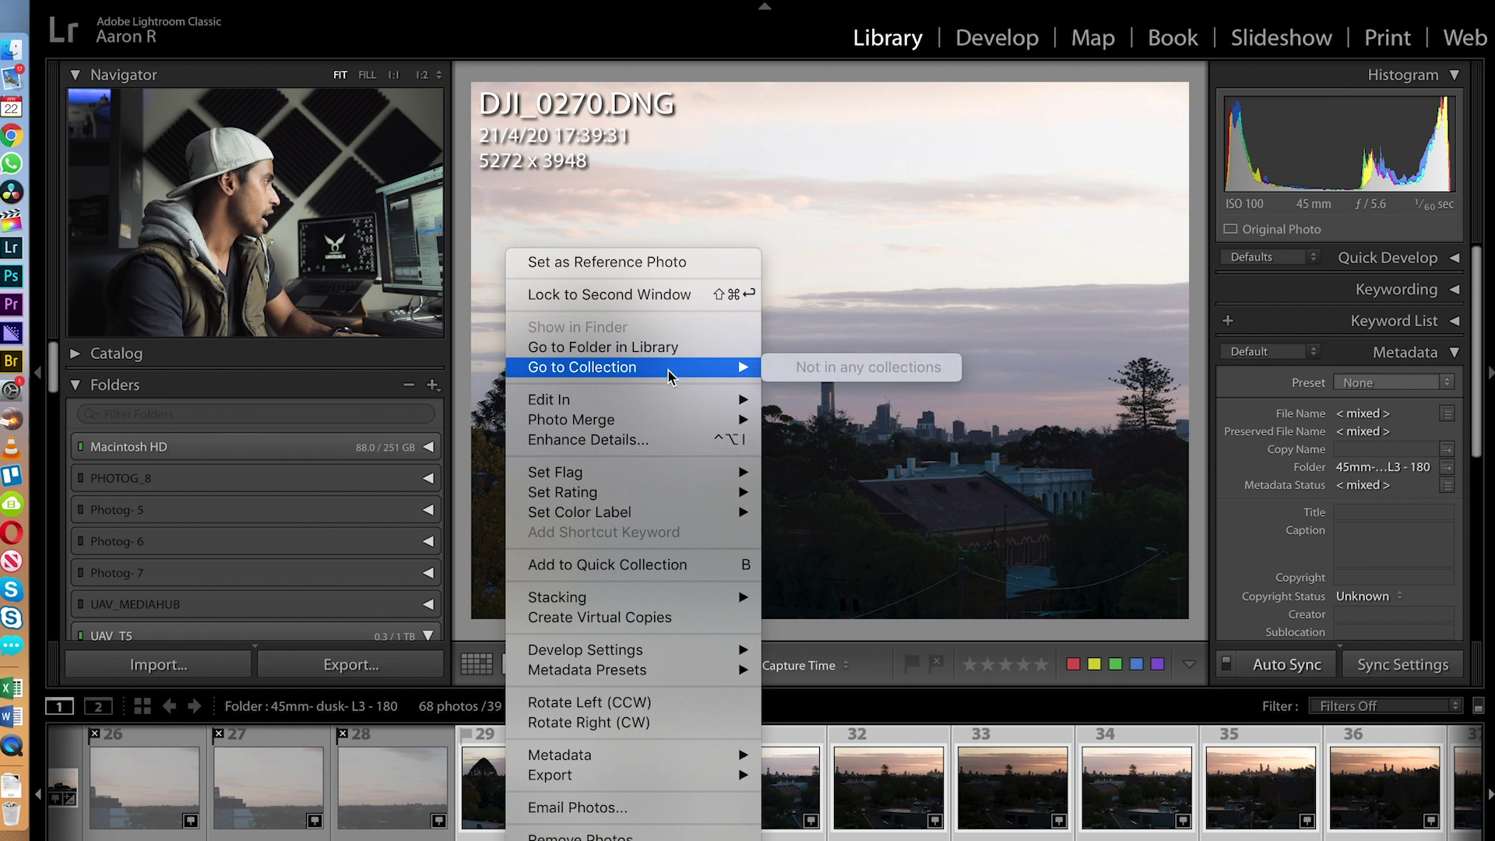
mouse_move(666, 416)
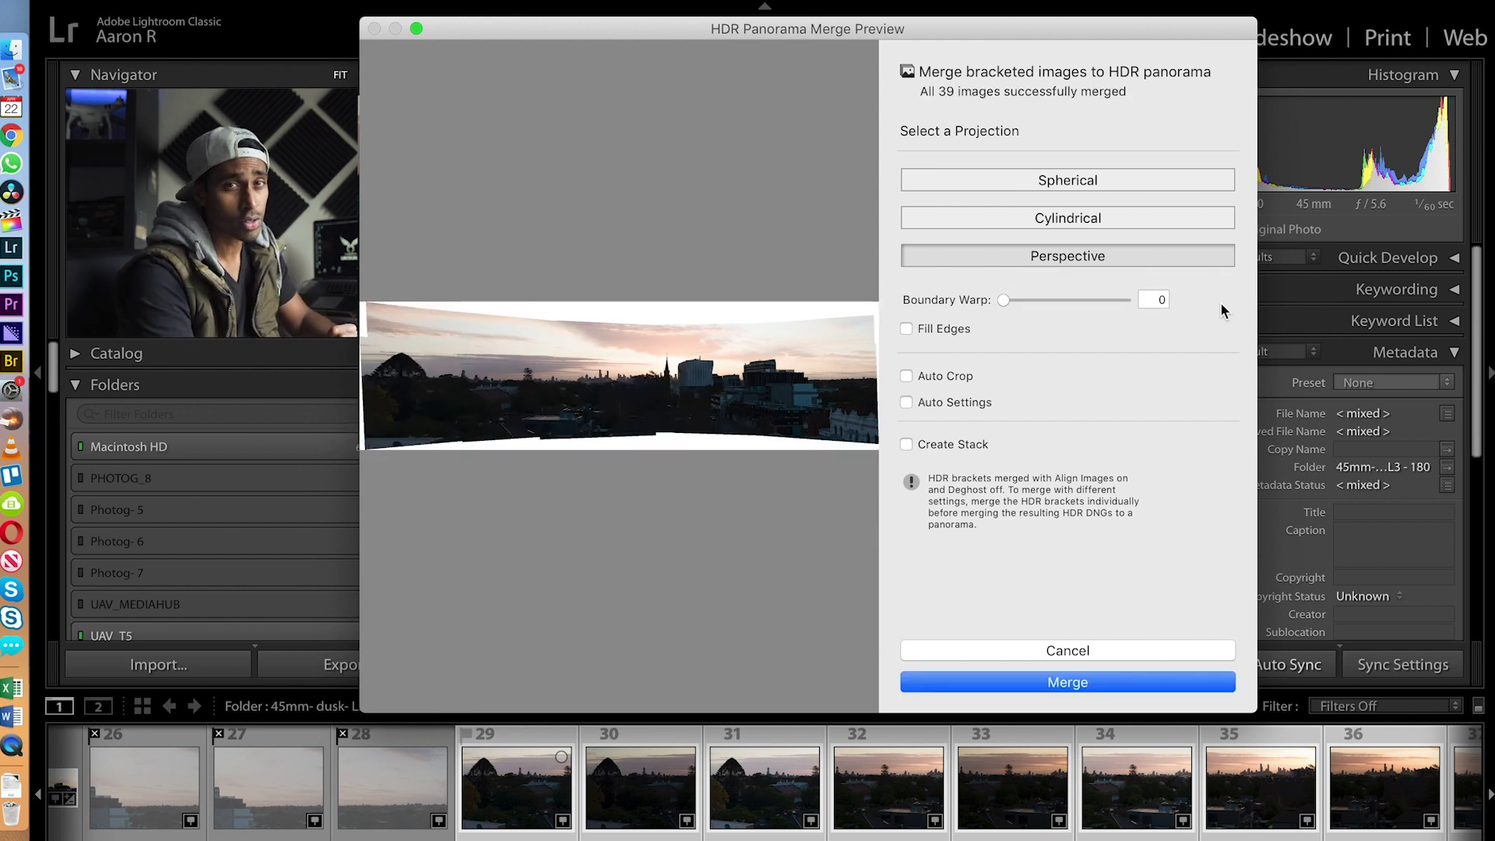
- Merge the panorama with Cylindrical projection and Fill Edges after checking the preview
click(1064, 221)
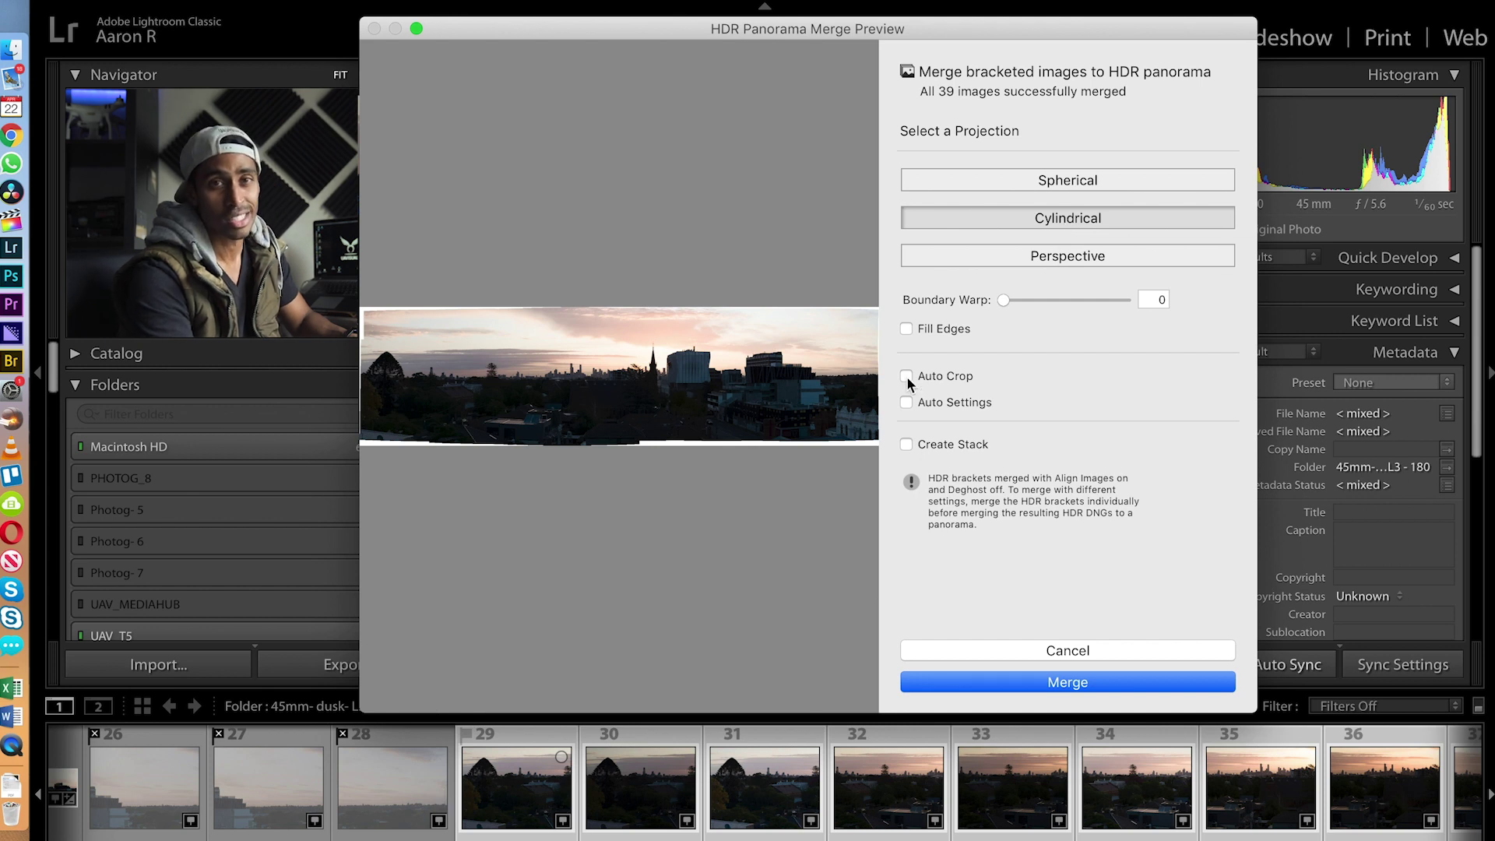
click(907, 329)
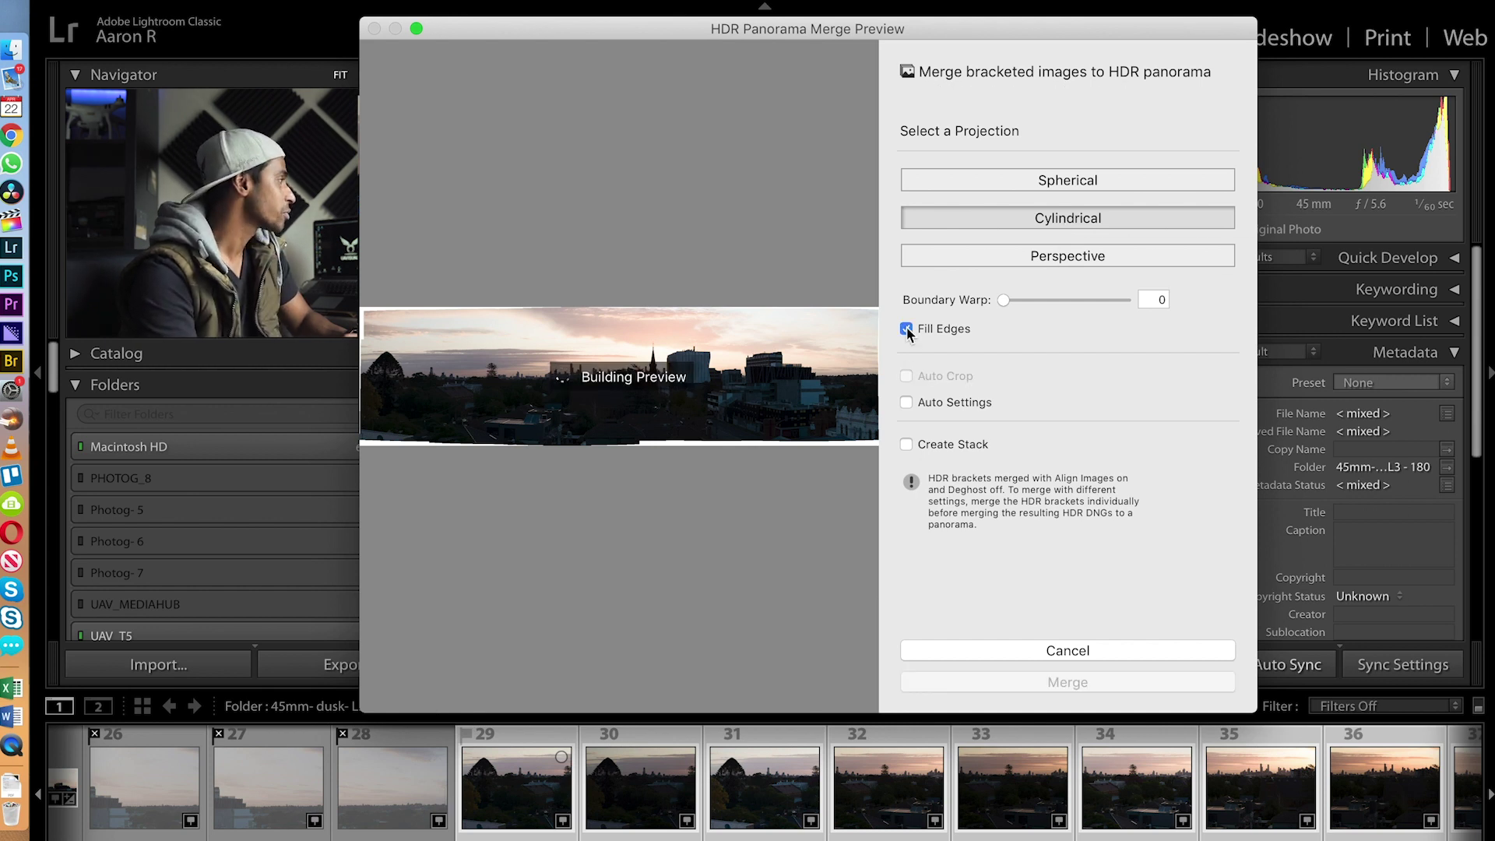
click(392, 441)
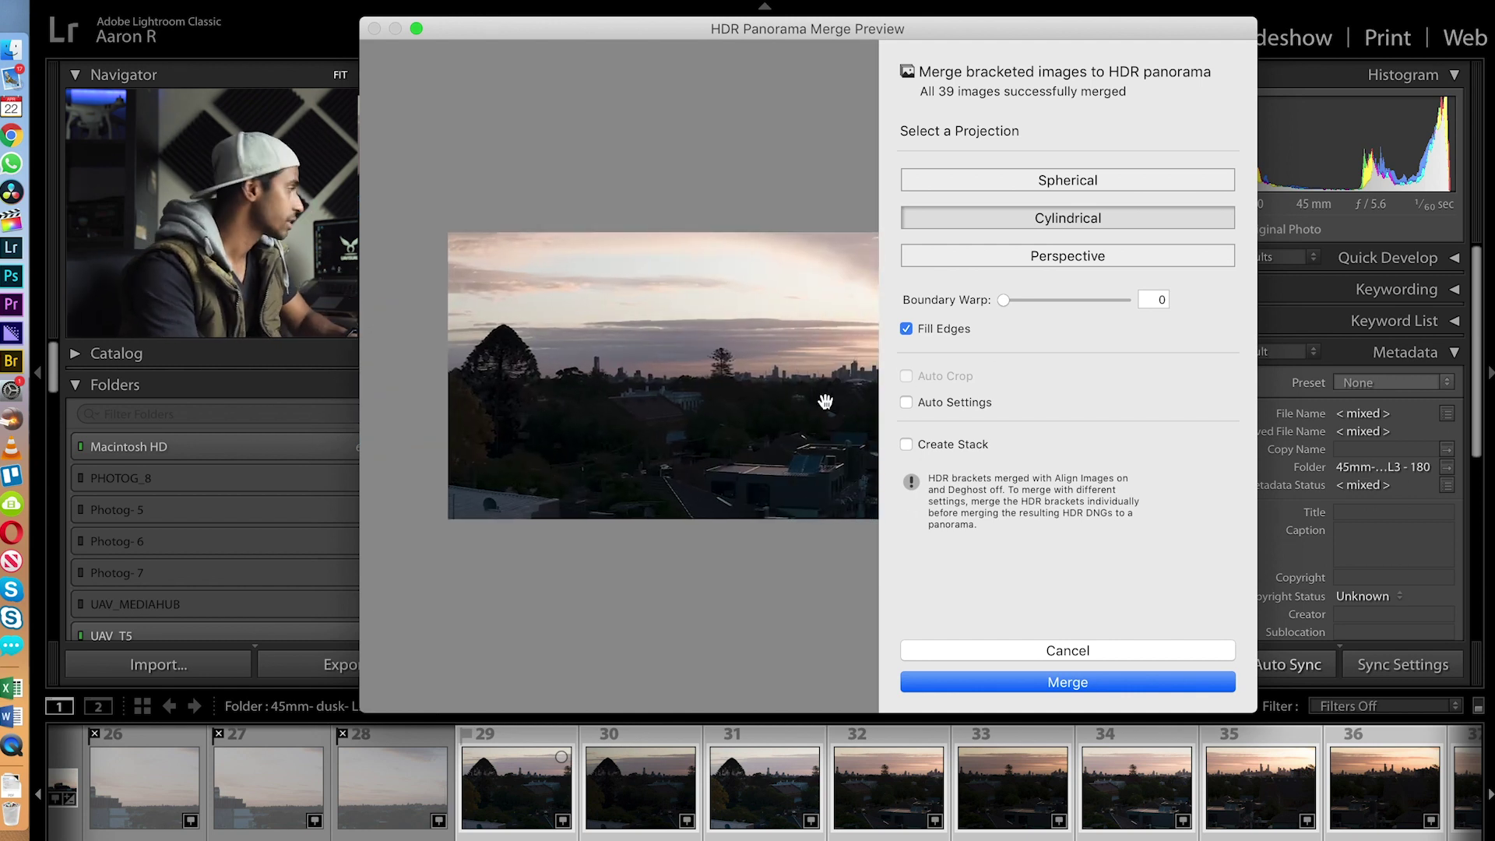
drag(826, 402, 648, 486)
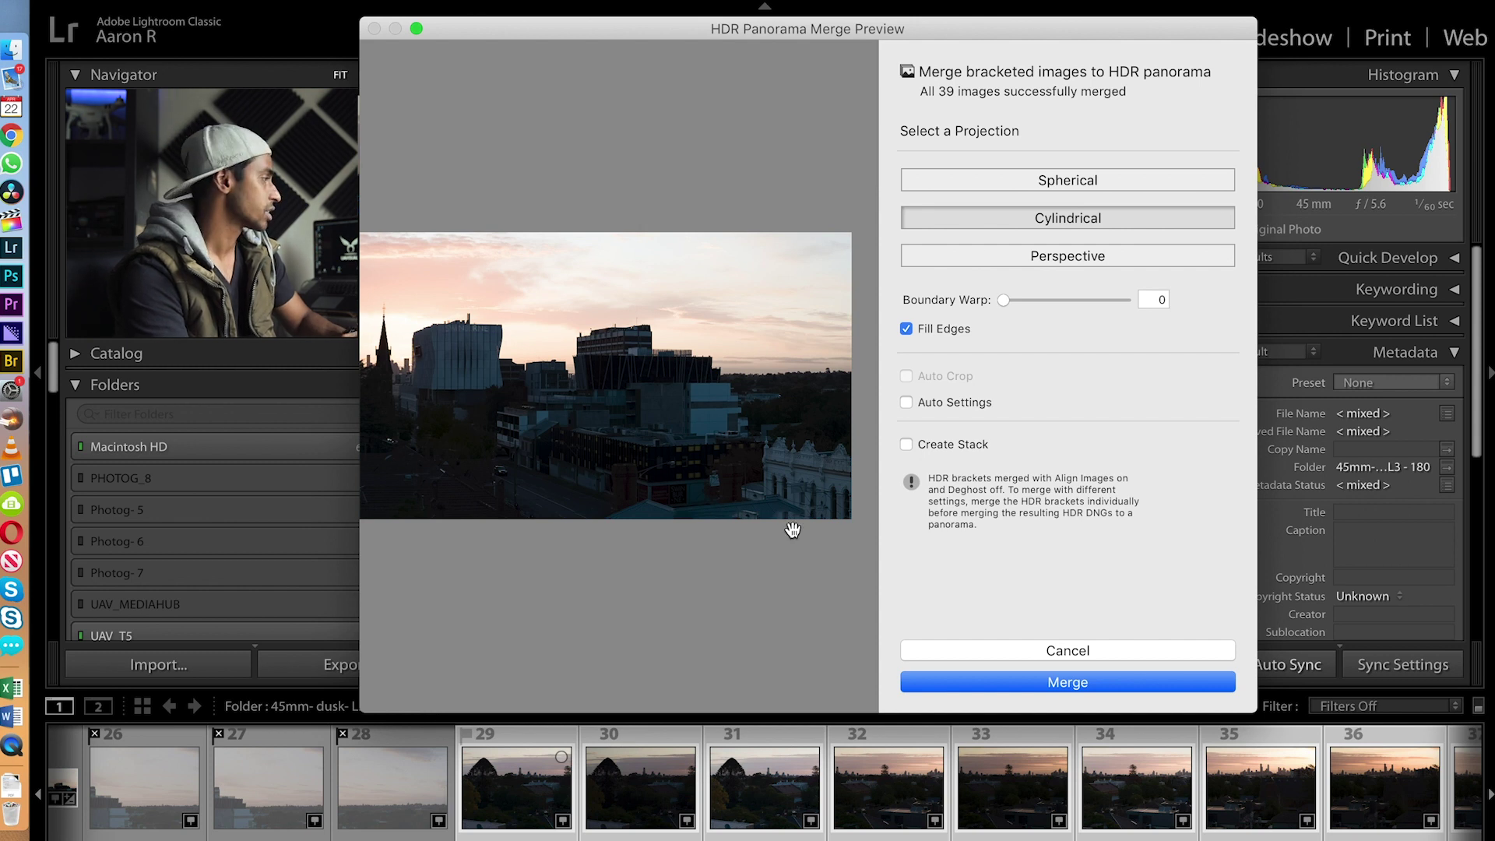
click(761, 419)
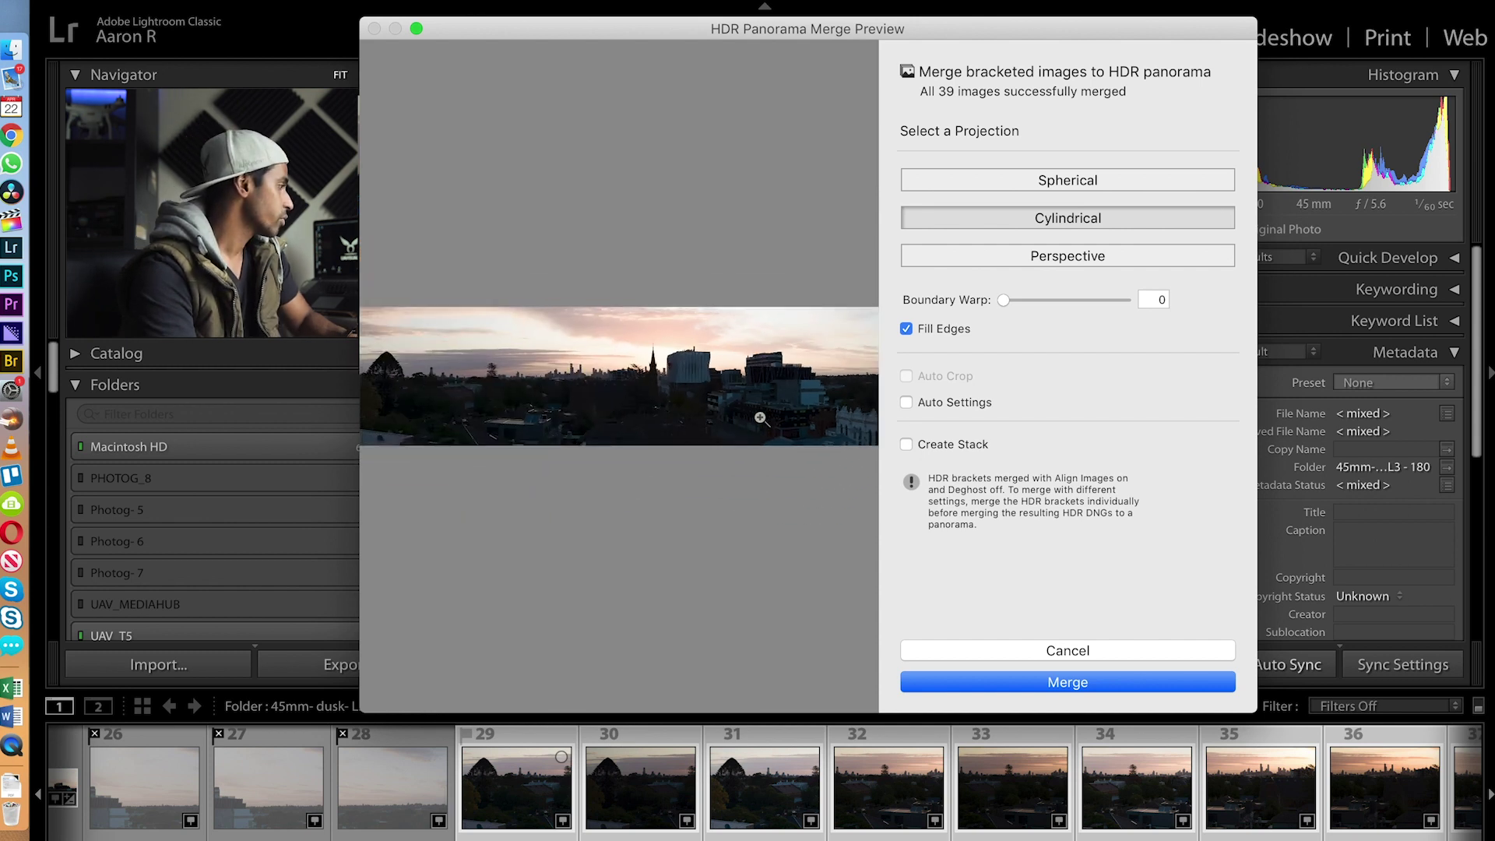
click(1067, 683)
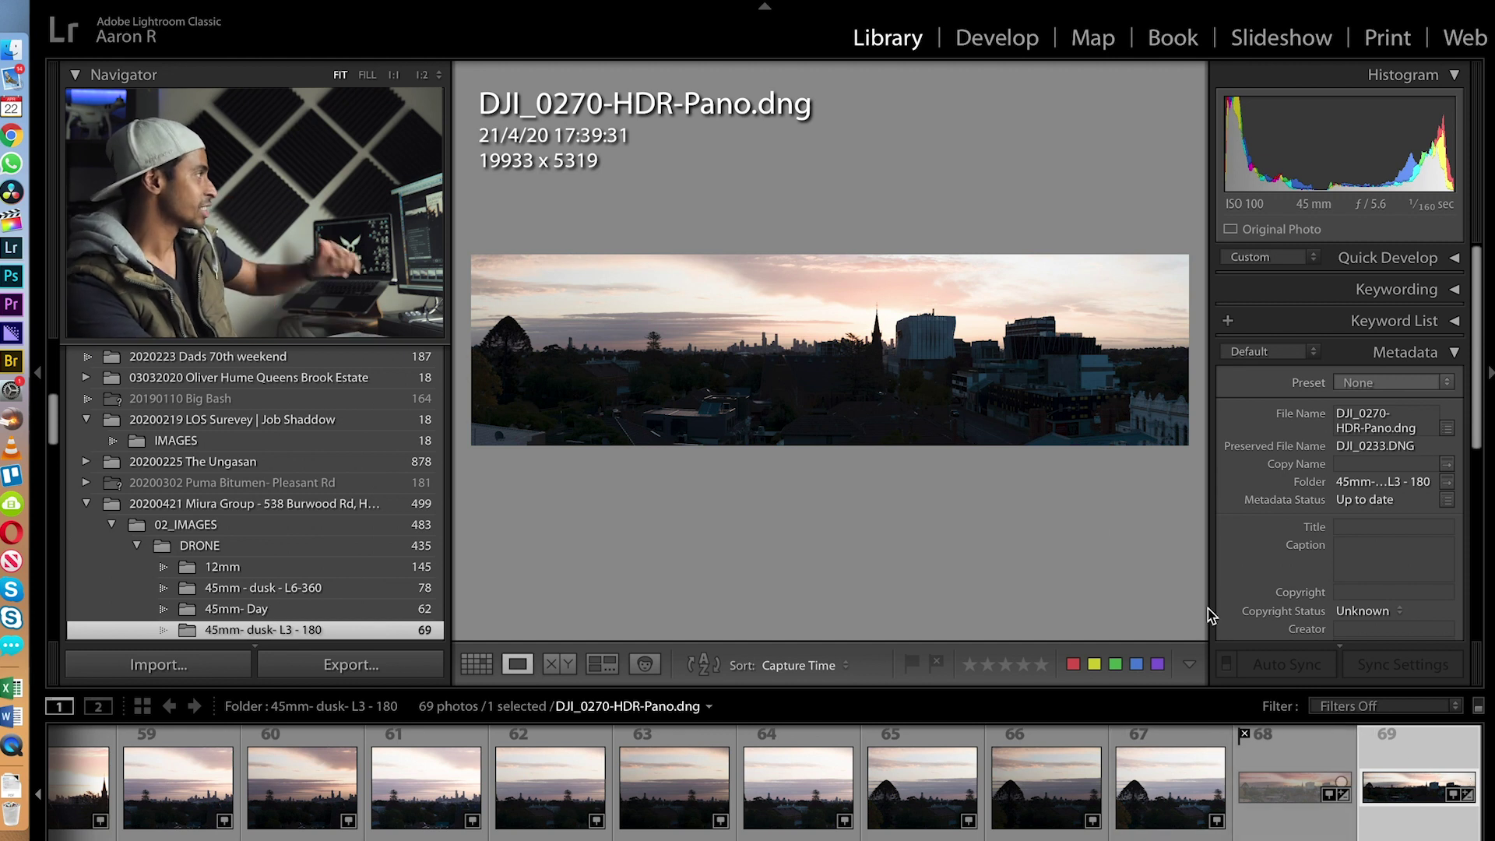
- Inspect DJI_0270-HDR-Pano.dng at 1:1, then return to the fitted view
click(903, 366)
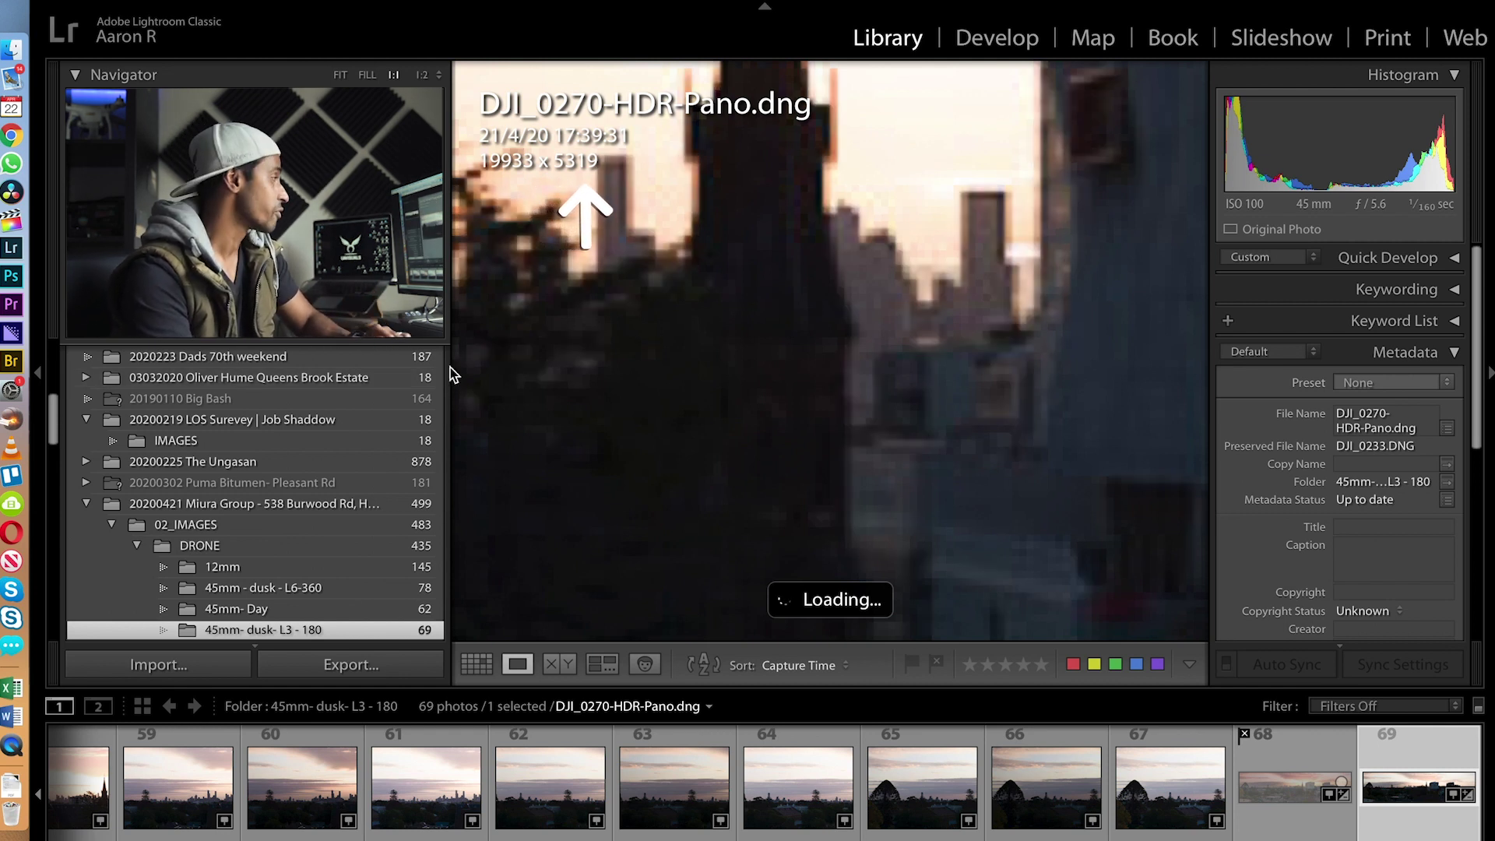
click(522, 378)
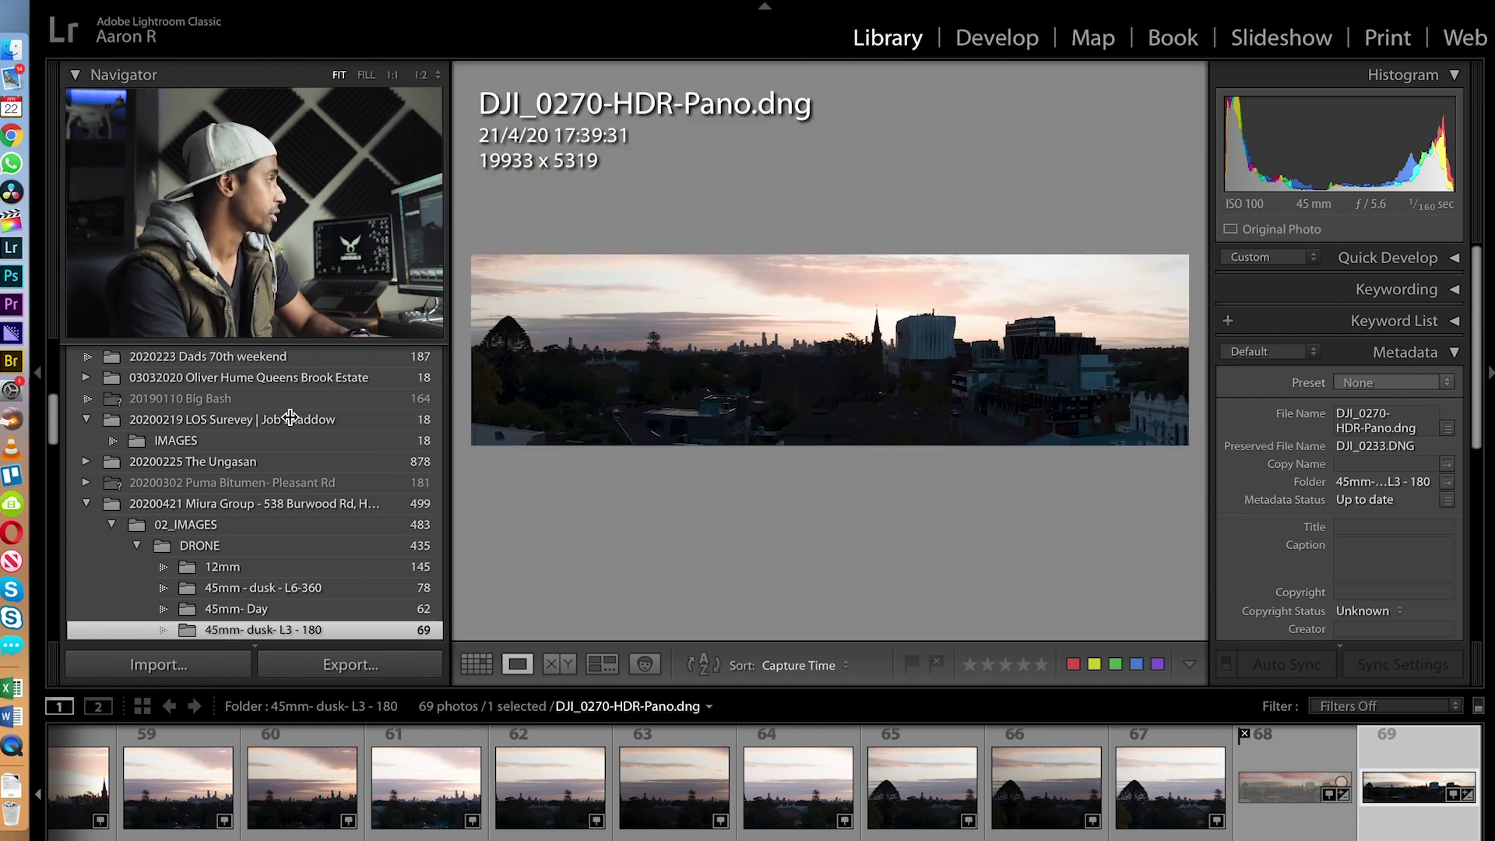
- Enter Develop and zoom to full size on the tall city towers
key(d)
key(z)
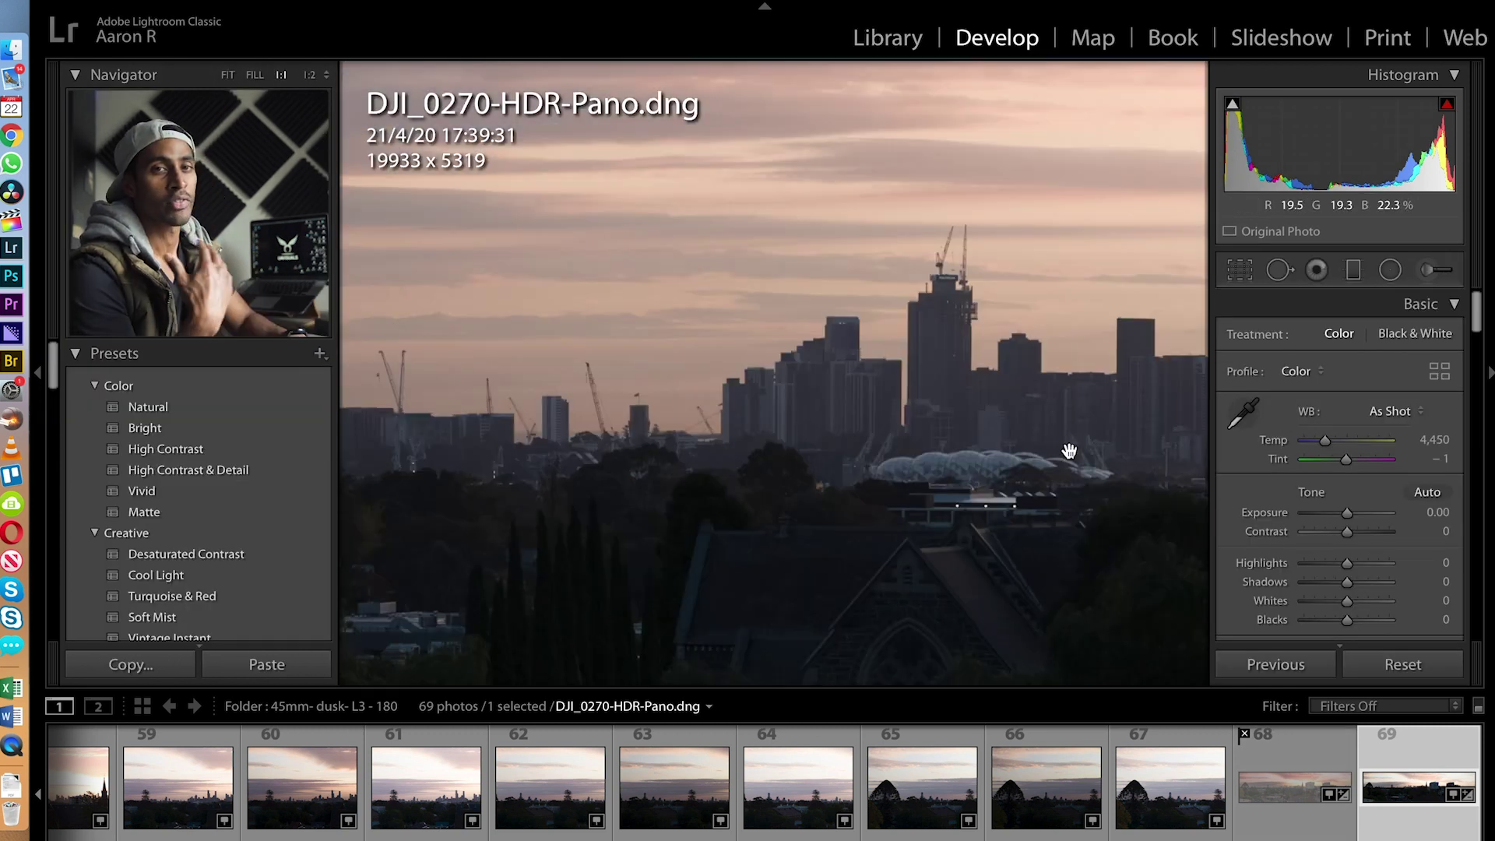
drag(1069, 451, 575, 531)
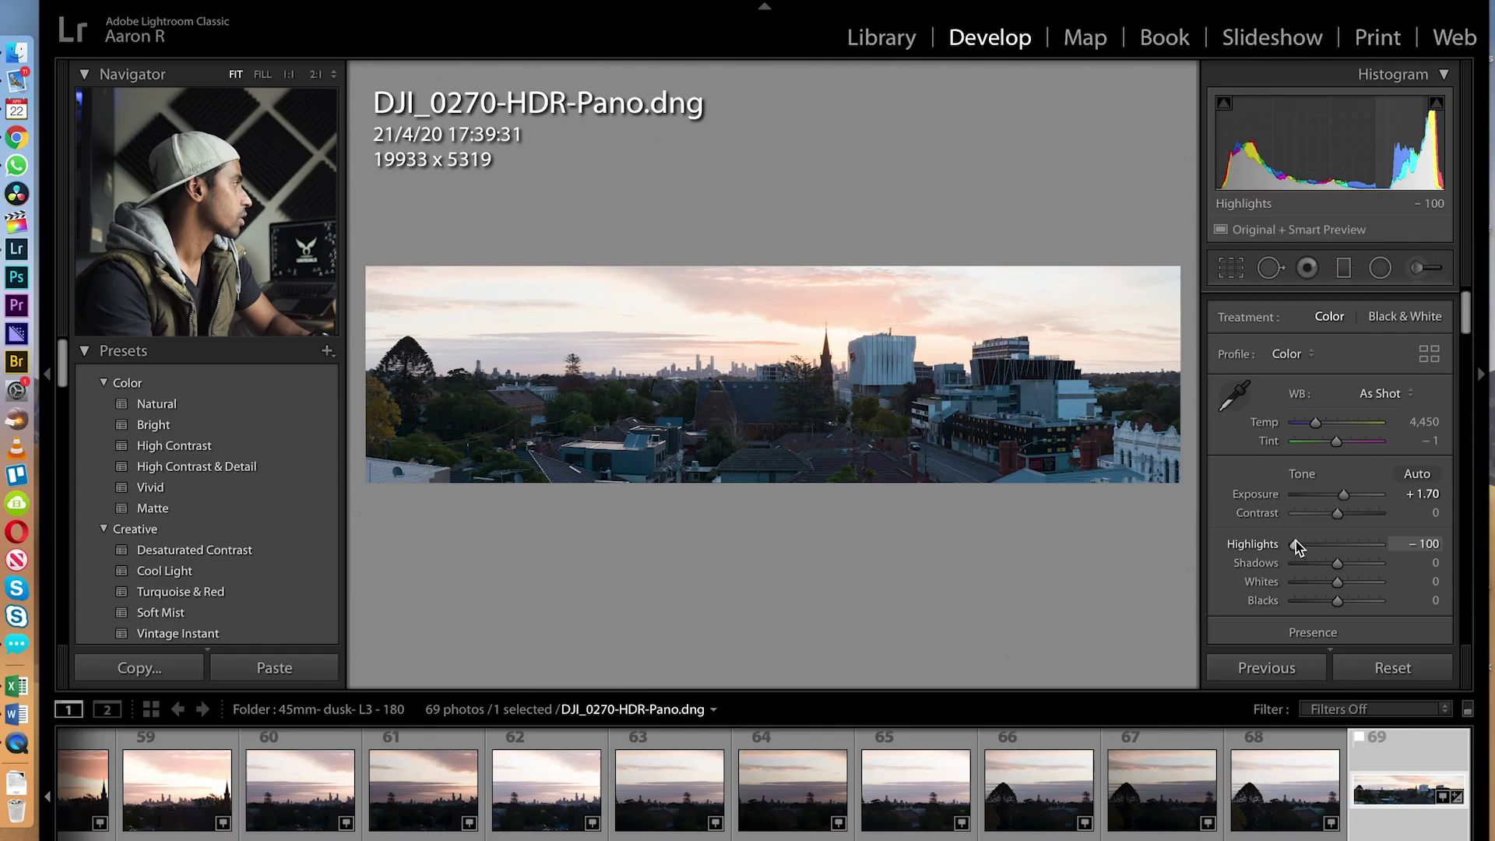
- Add a Burn (Darken) graduated filter over the sky: Exposure −1.02, Temp −5, Tint 7, nudged lower
click(1346, 270)
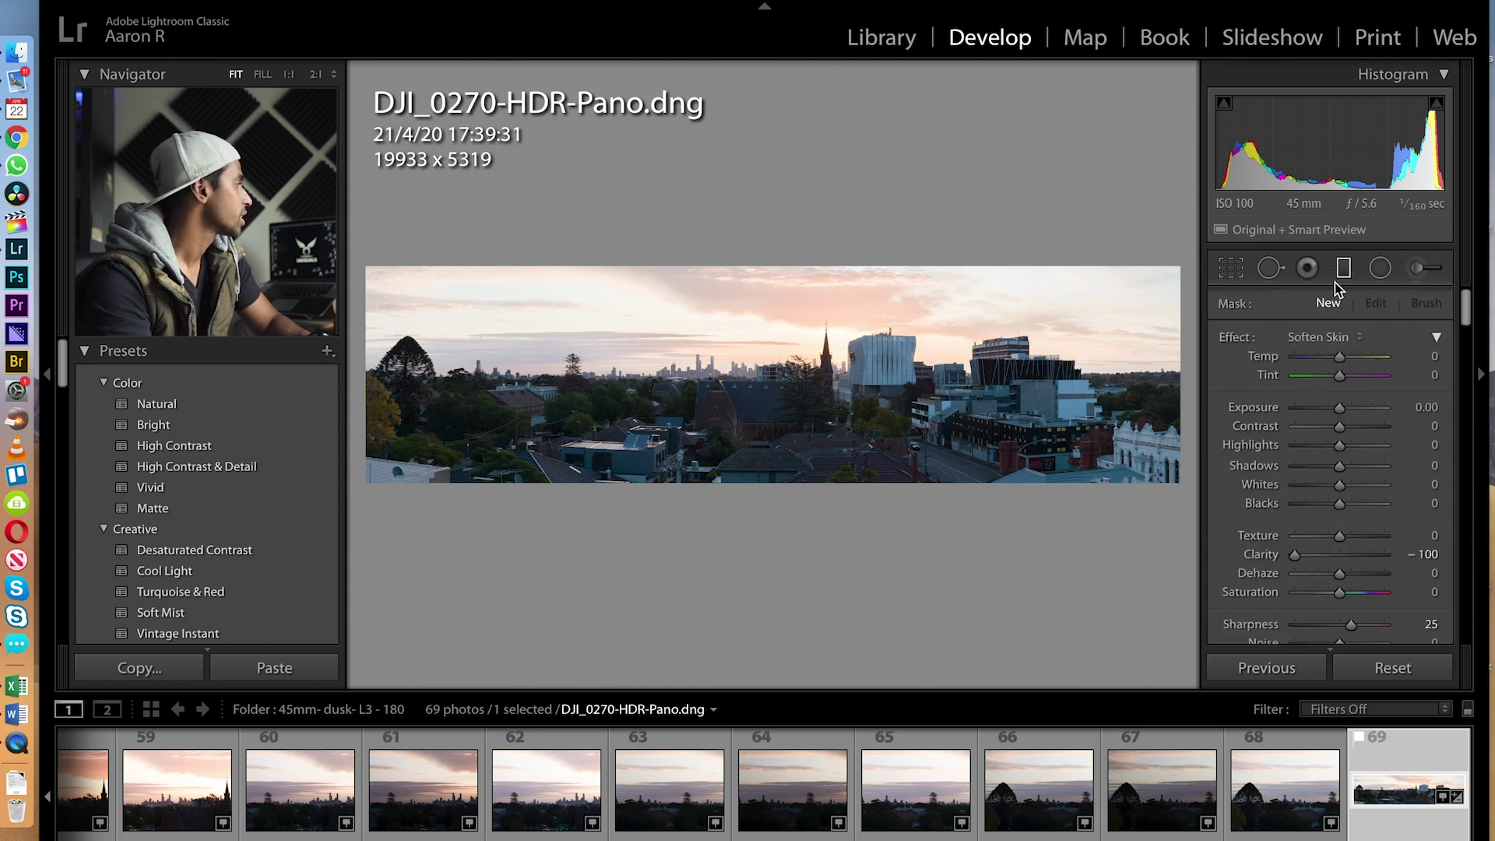
click(1318, 341)
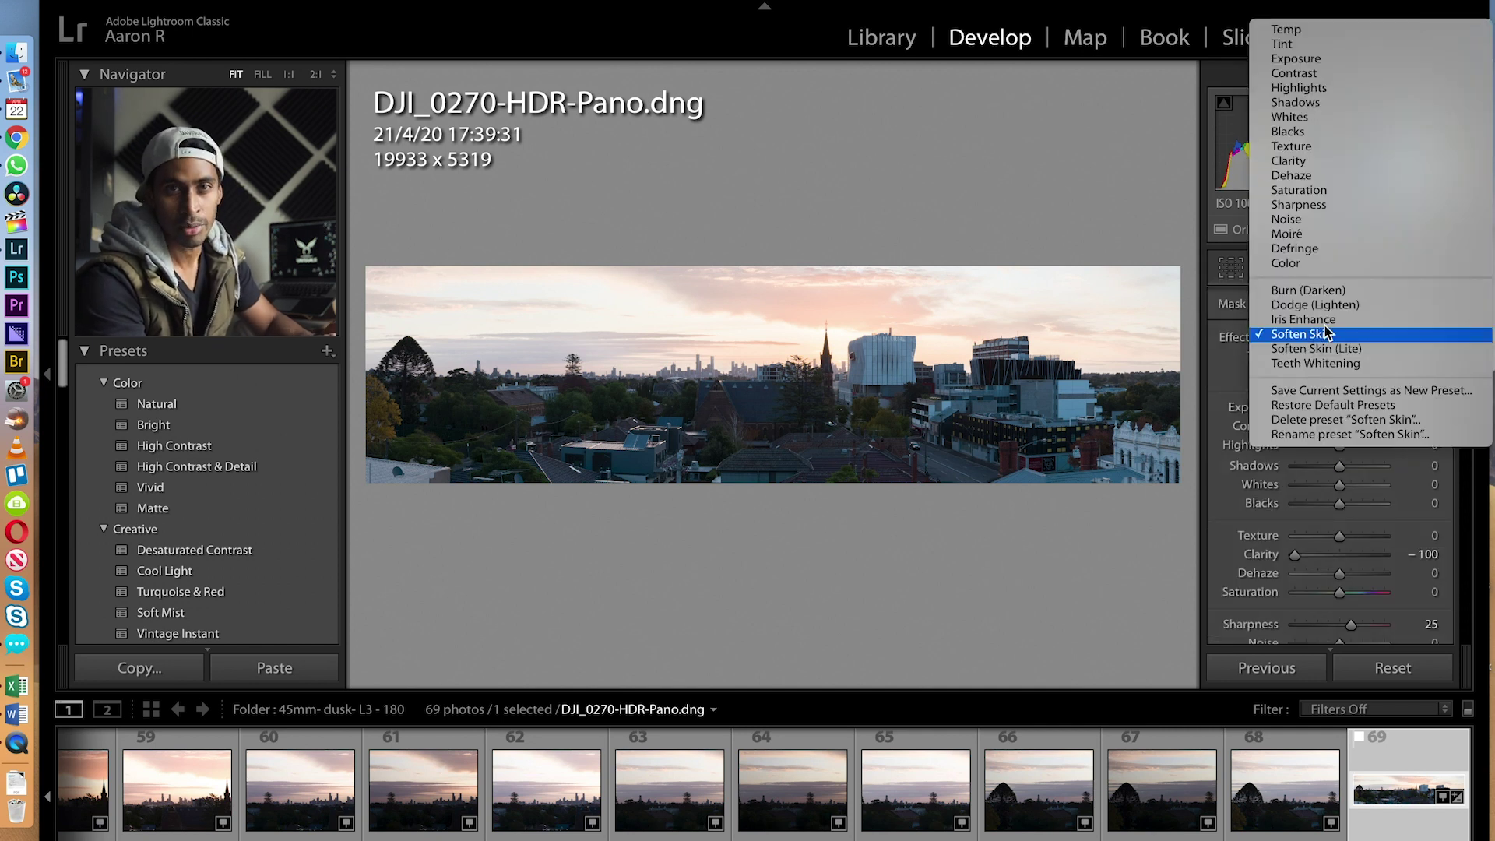
click(1316, 290)
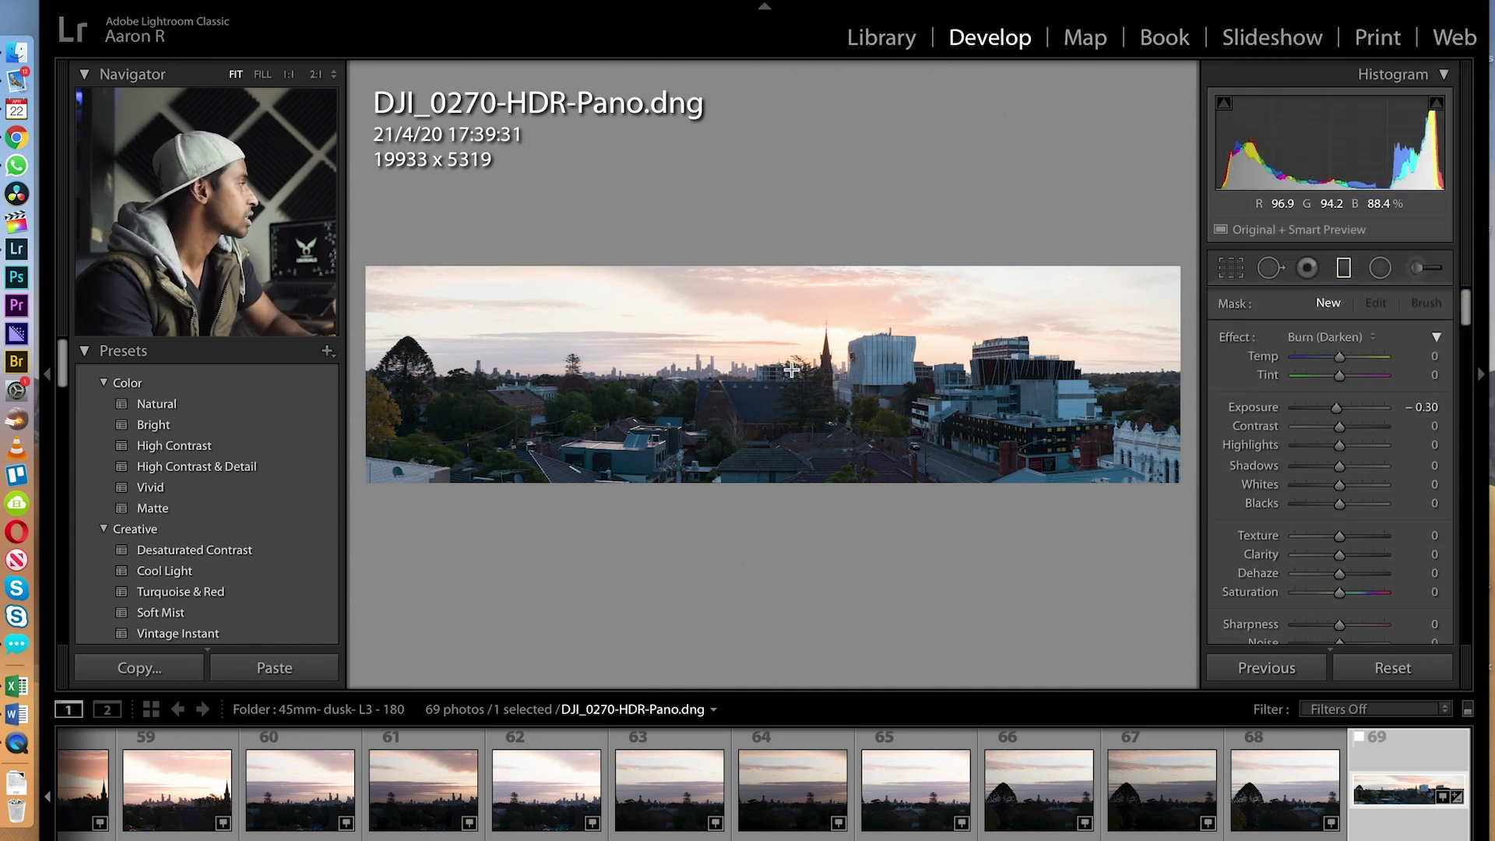
drag(792, 340, 792, 388)
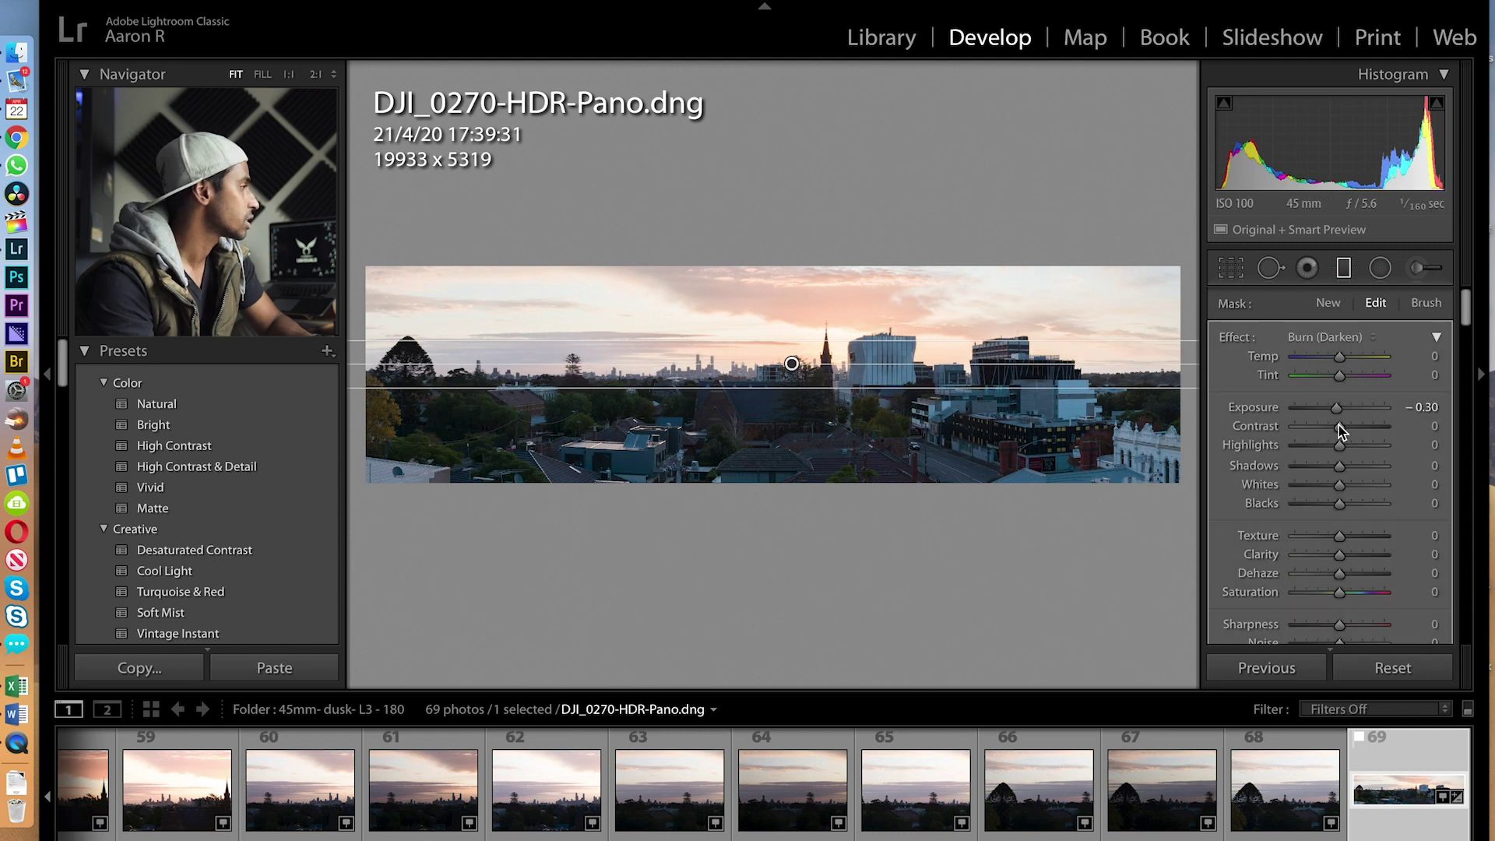
drag(1338, 417, 1331, 417)
drag(792, 364, 791, 372)
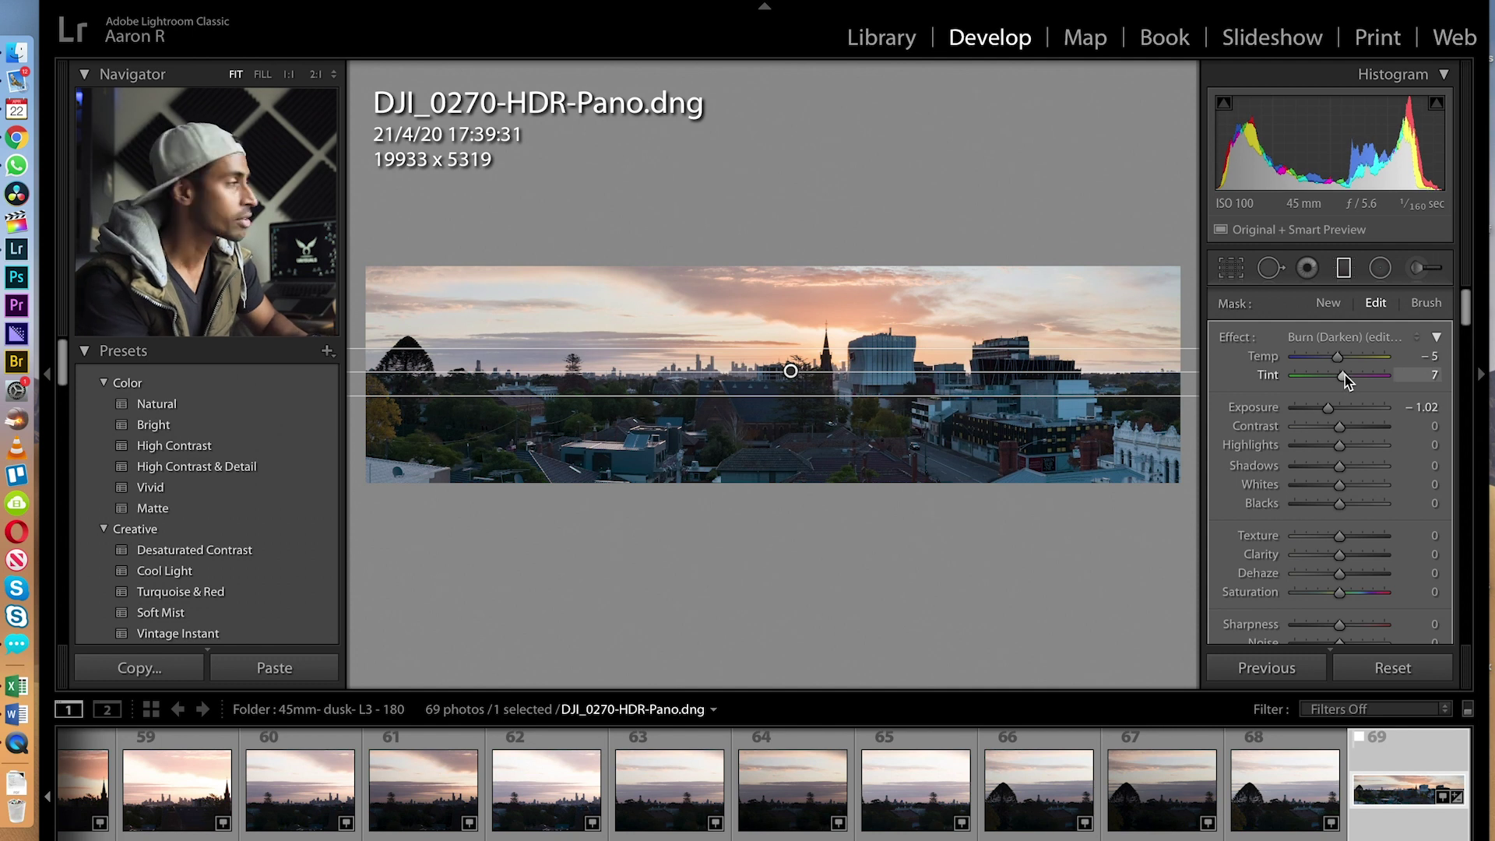
- Add a Dodge (Lighten) graduated filter across the skyline with Exposure 0.37
click(784, 421)
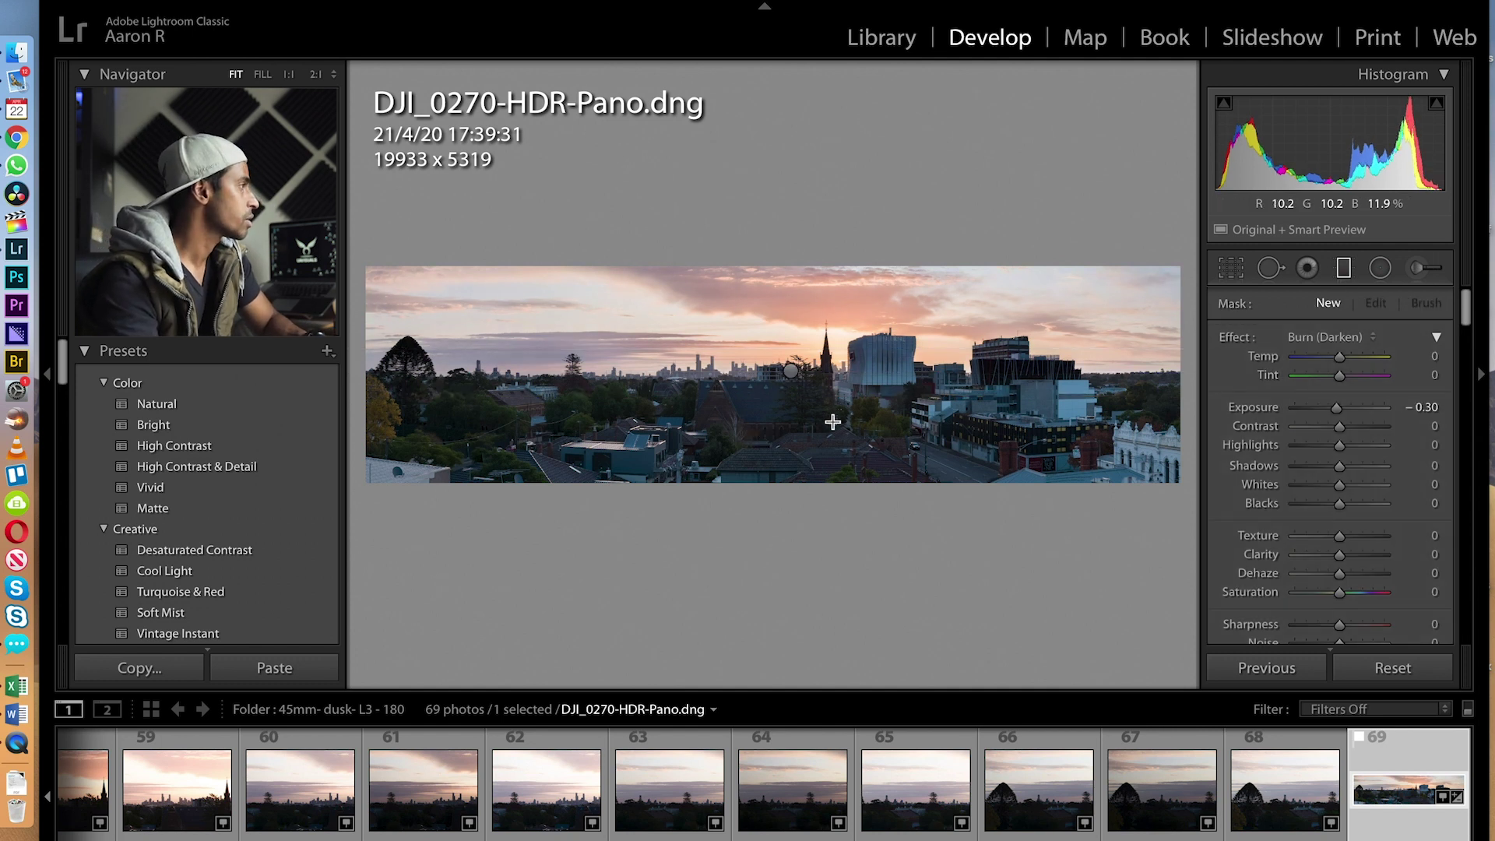
click(1322, 333)
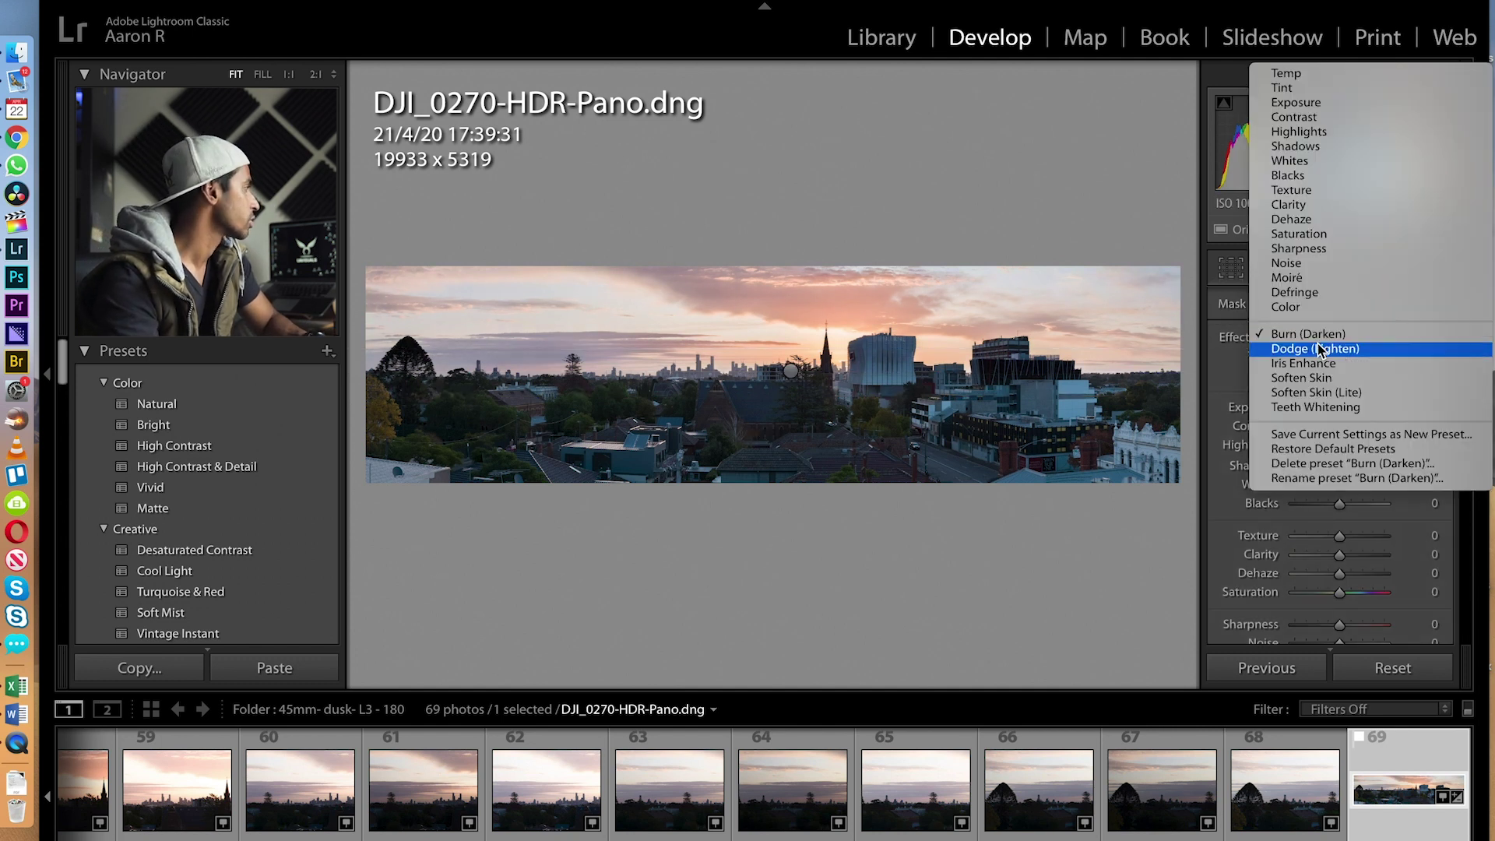
click(1319, 347)
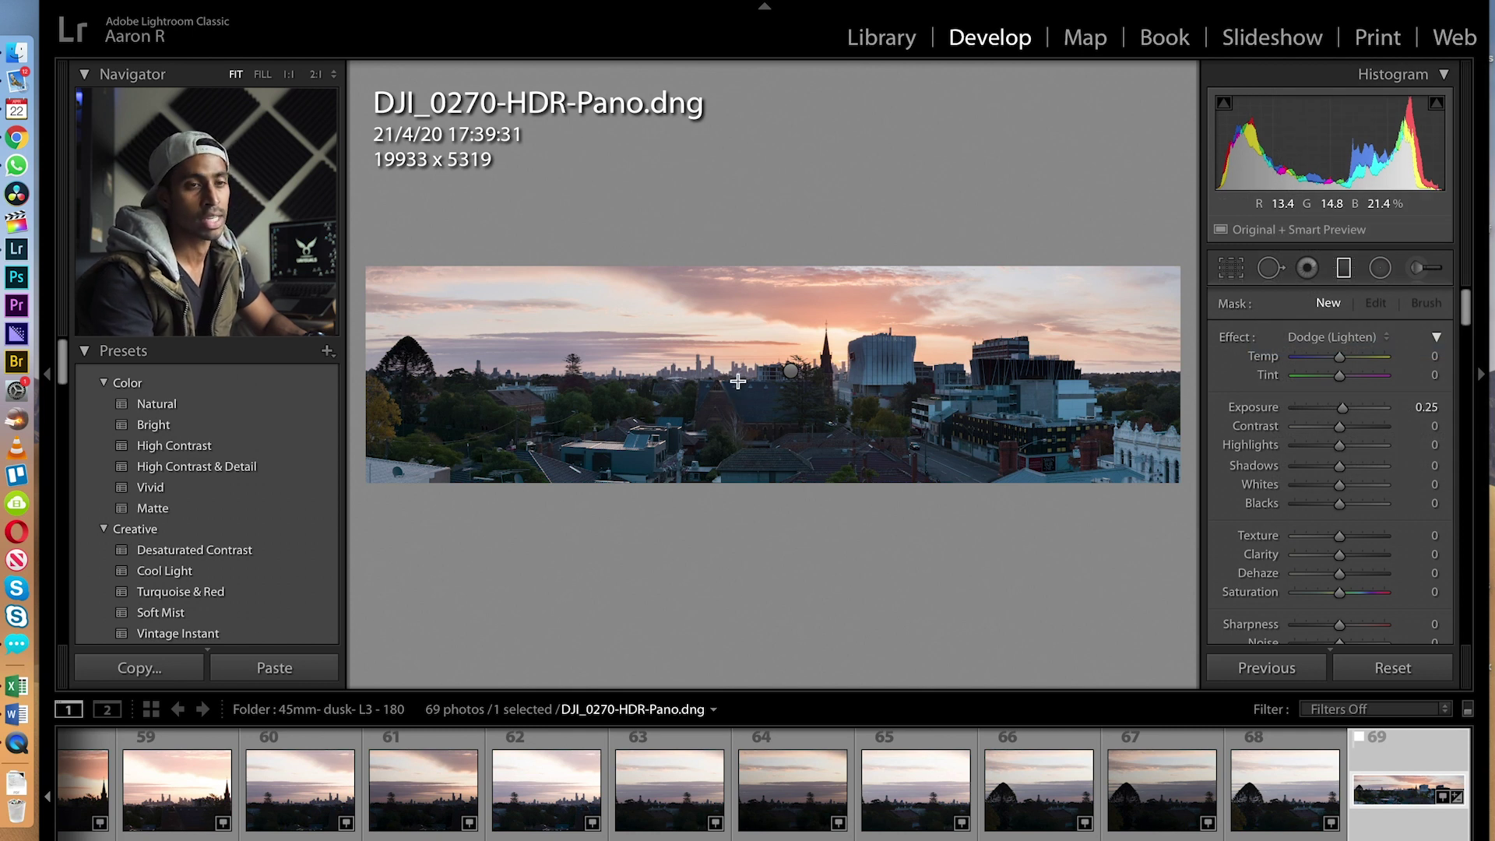
drag(738, 380, 738, 398)
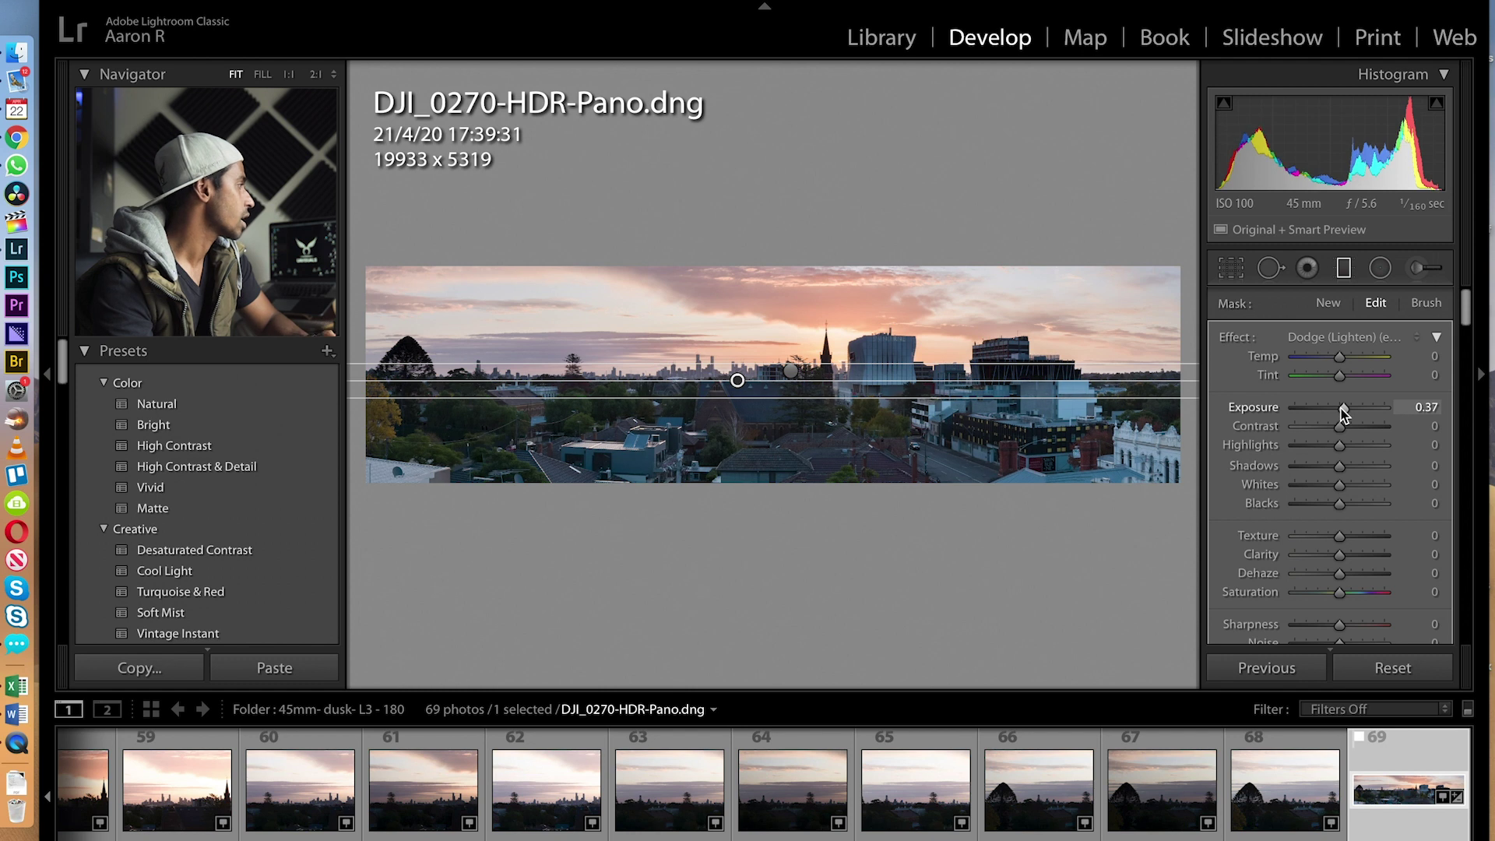
drag(1342, 426, 1348, 430)
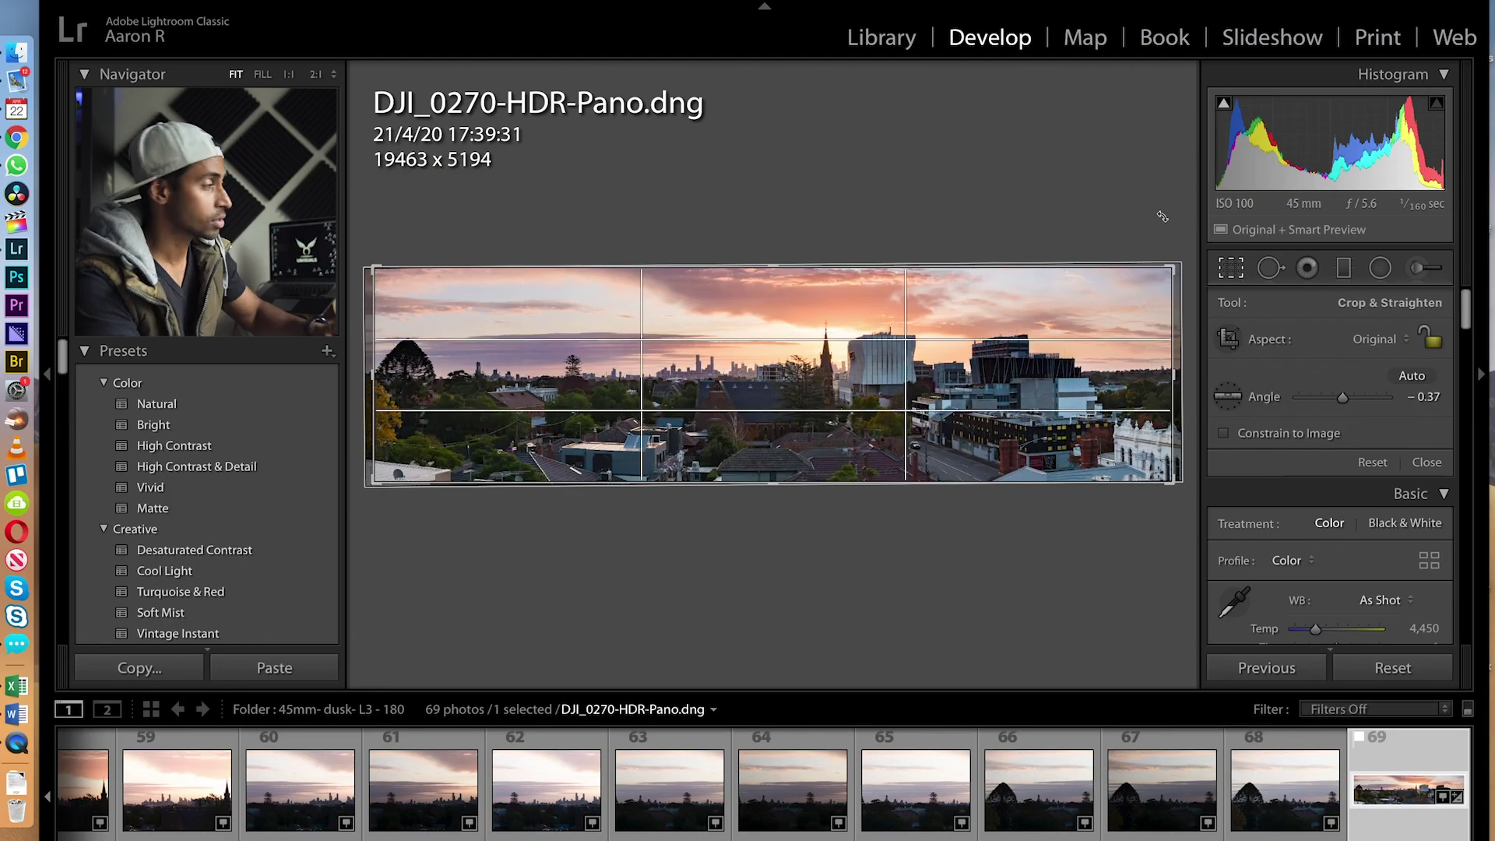
- Commit the −0.37° straightening crop and lower the tone curve's Lights to about −14
key(Return)
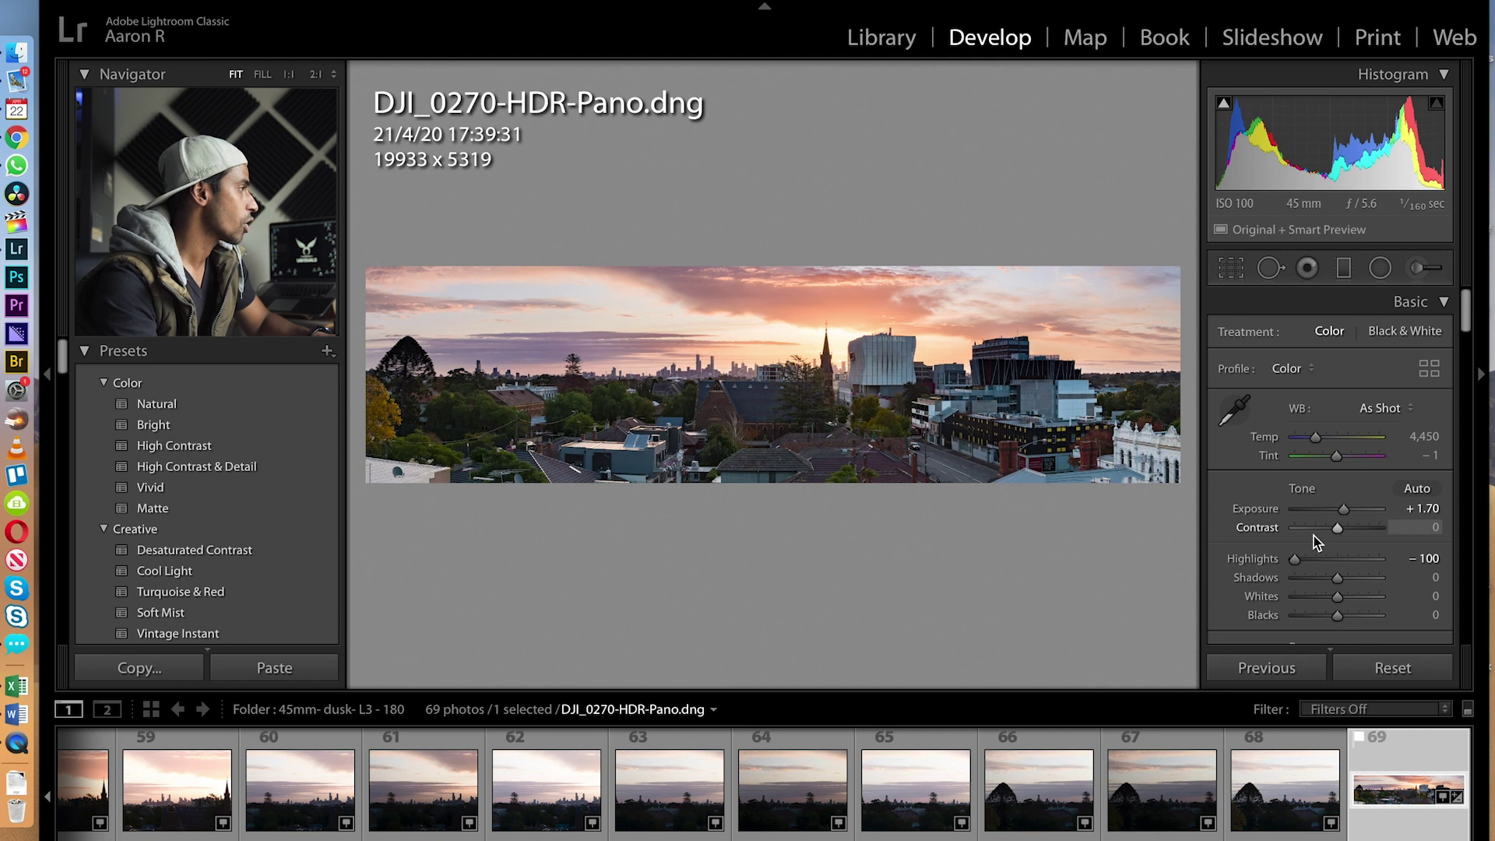
scroll(1324, 530, down, 8)
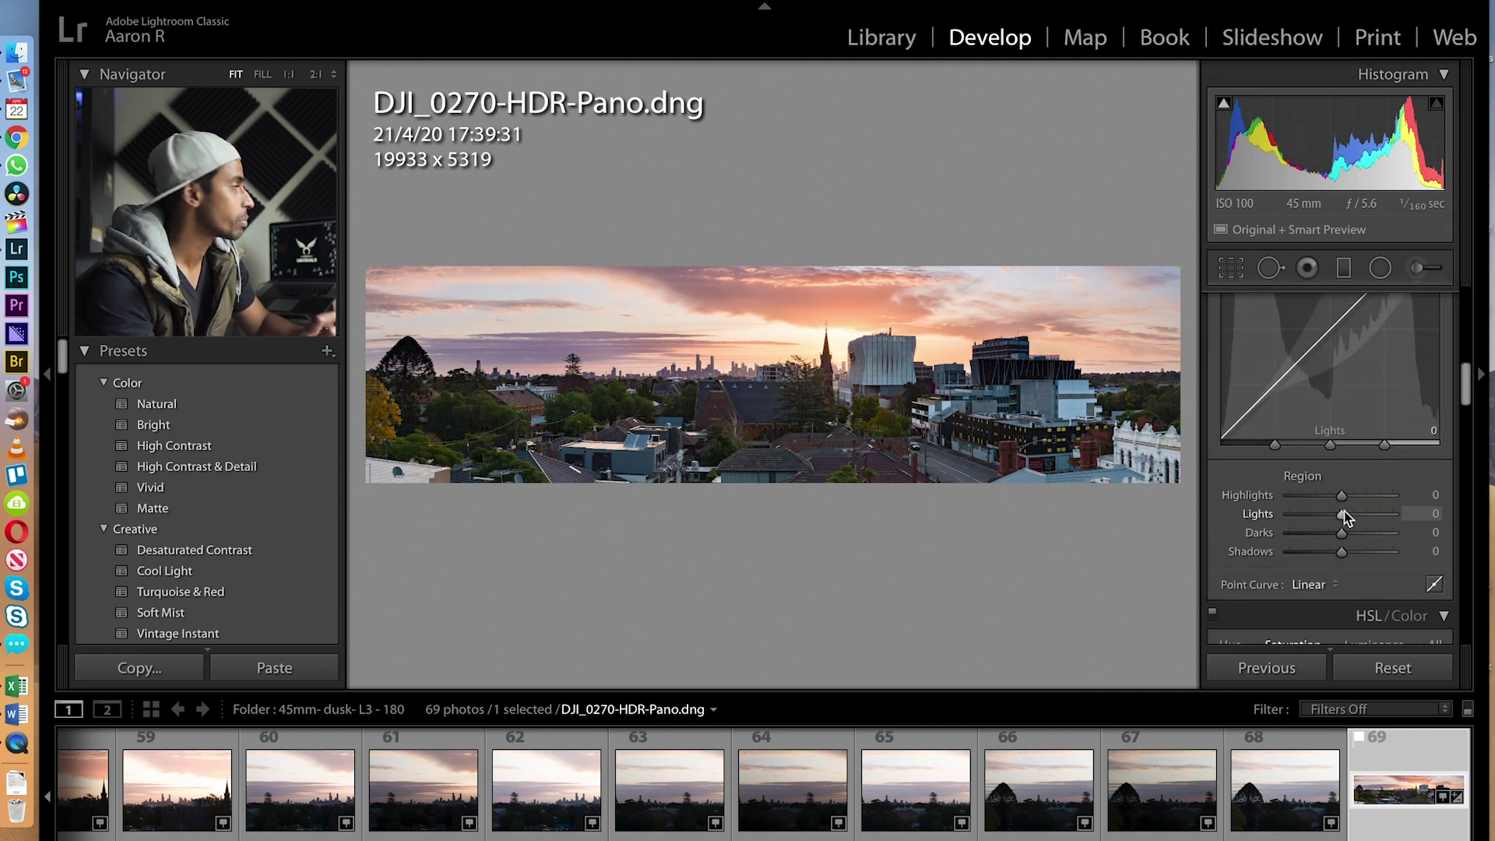
scroll(1346, 518, up, 3)
drag(1278, 502, 1279, 518)
drag(1356, 427, 1357, 439)
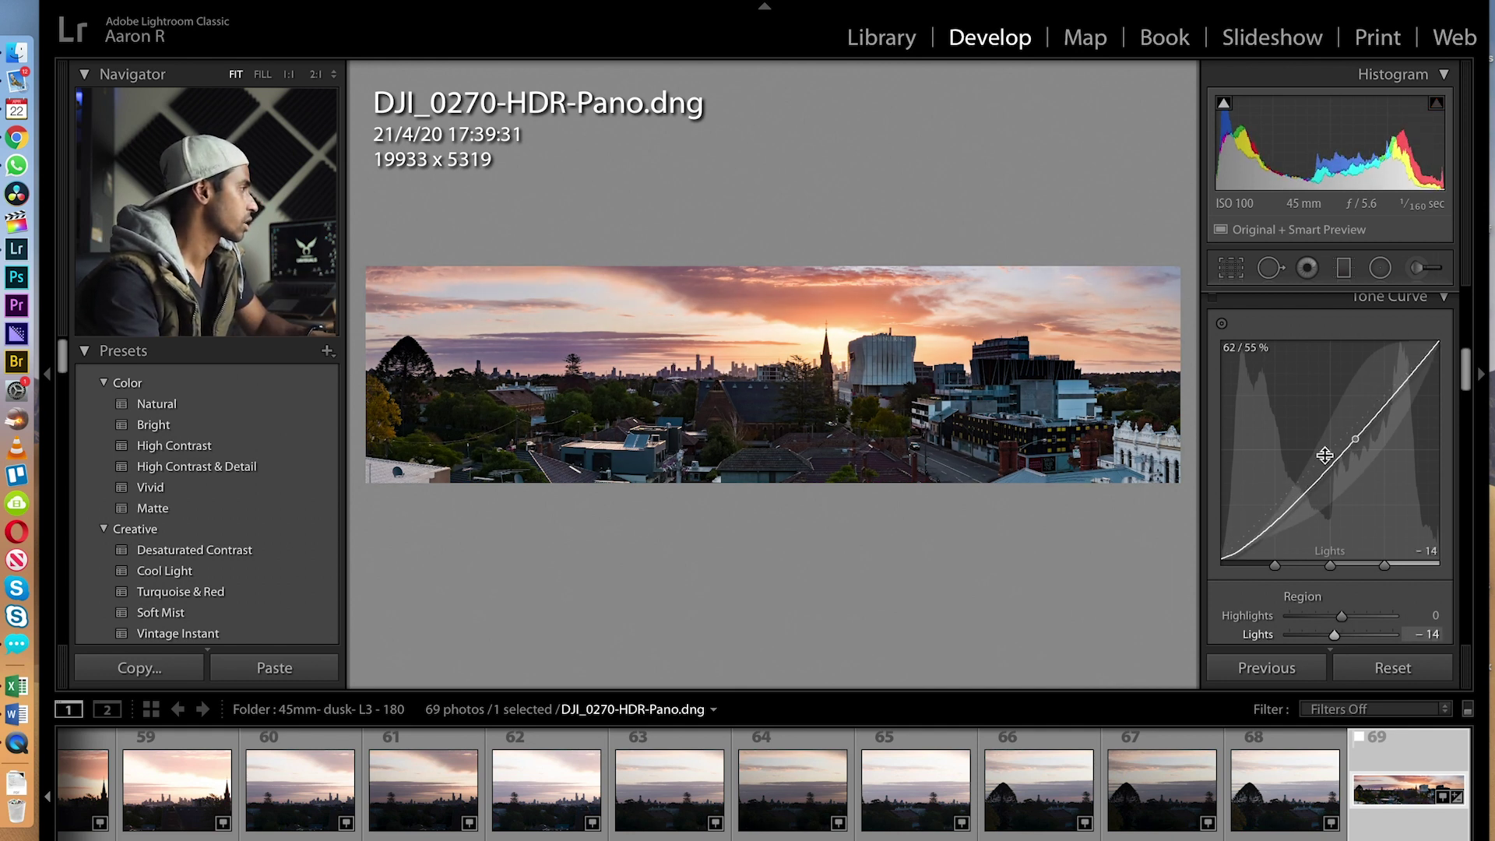
scroll(1355, 373, up, 5)
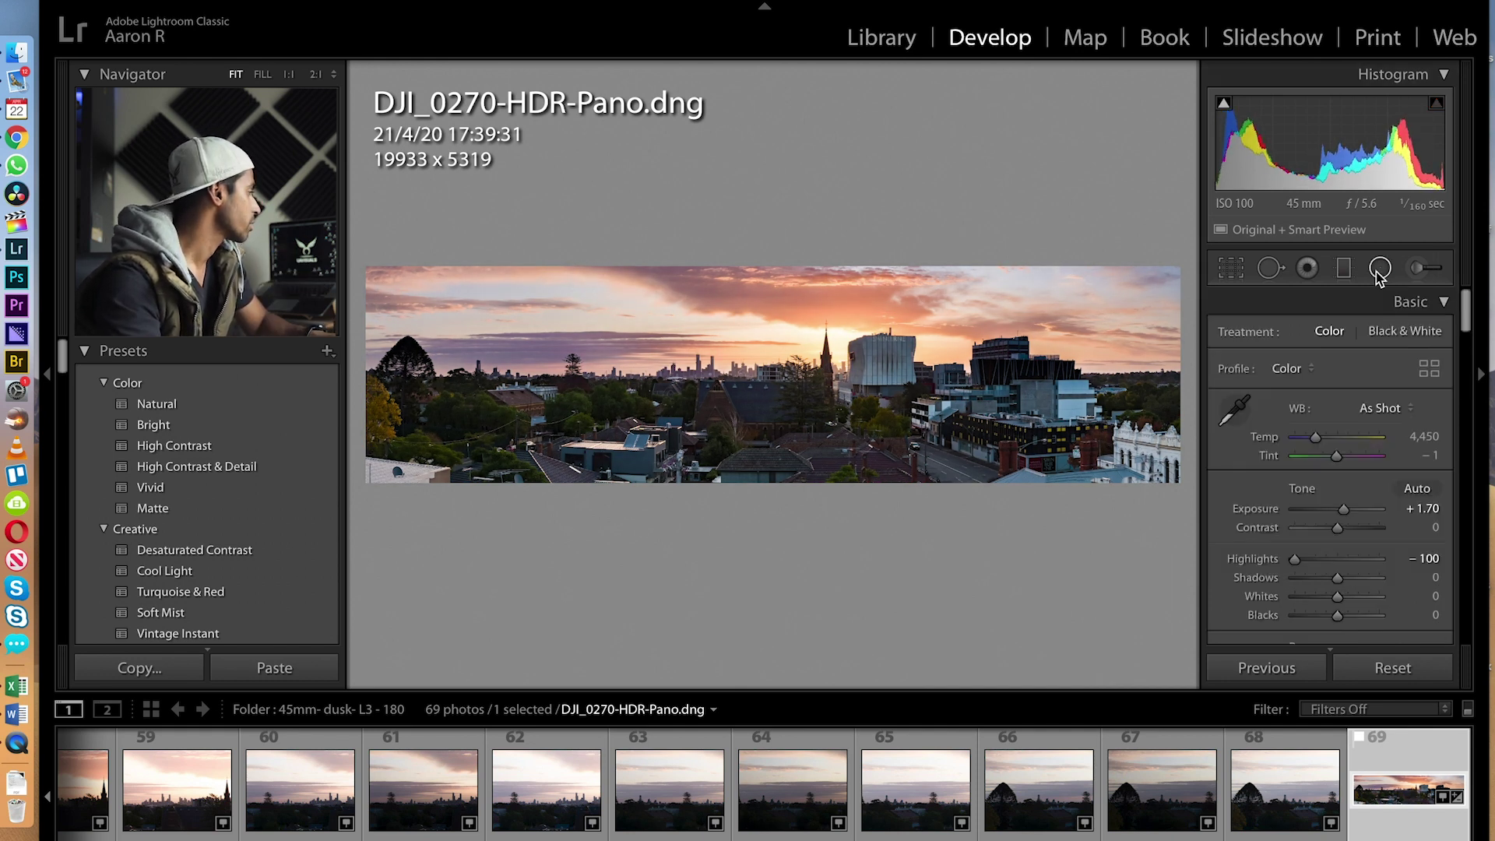
- Shift the sun-glow radial ellipse left and widen it around the sun, spire and white building
click(1380, 268)
click(829, 347)
mouse_move(829, 346)
mouse_down()
mouse_move(692, 406)
mouse_move(878, 408)
mouse_move(802, 343)
mouse_move(833, 334)
mouse_move(824, 356)
mouse_move(814, 348)
mouse_up()
drag(950, 348, 967, 351)
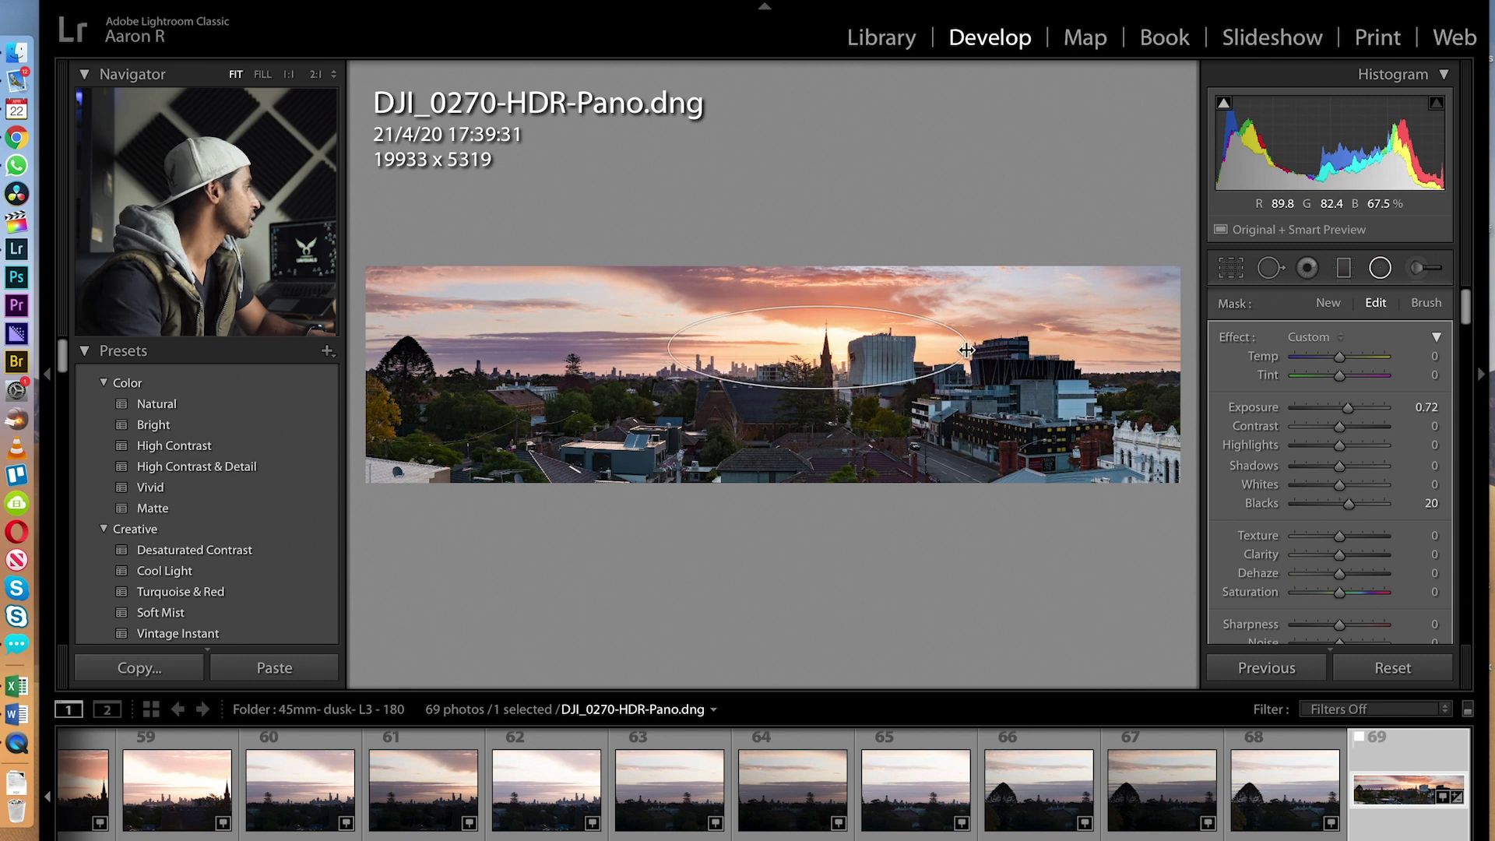
drag(820, 301, 819, 306)
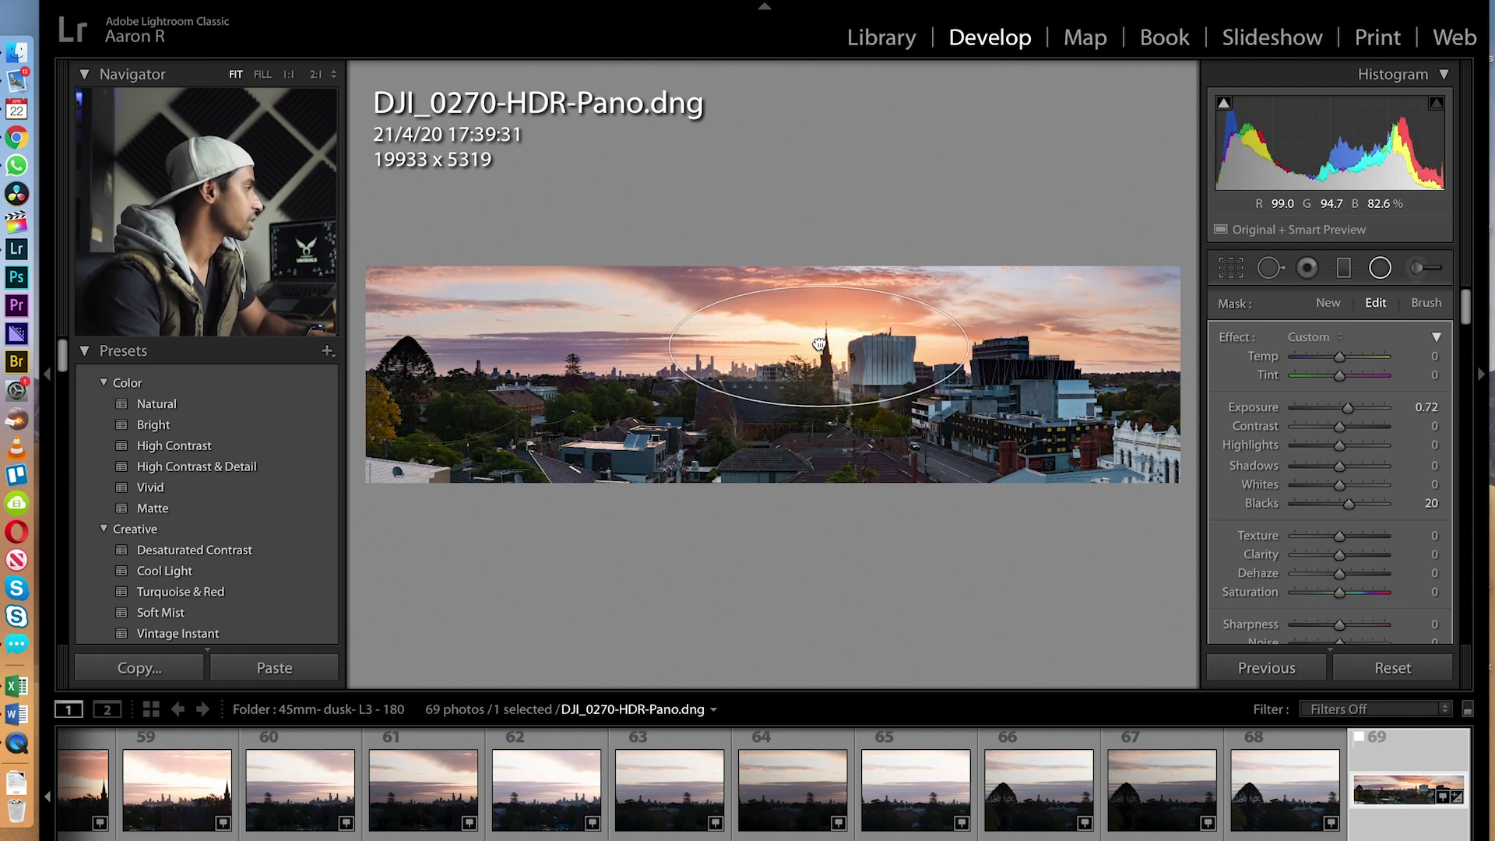
key(shift+m)
scroll(1322, 479, down, 10)
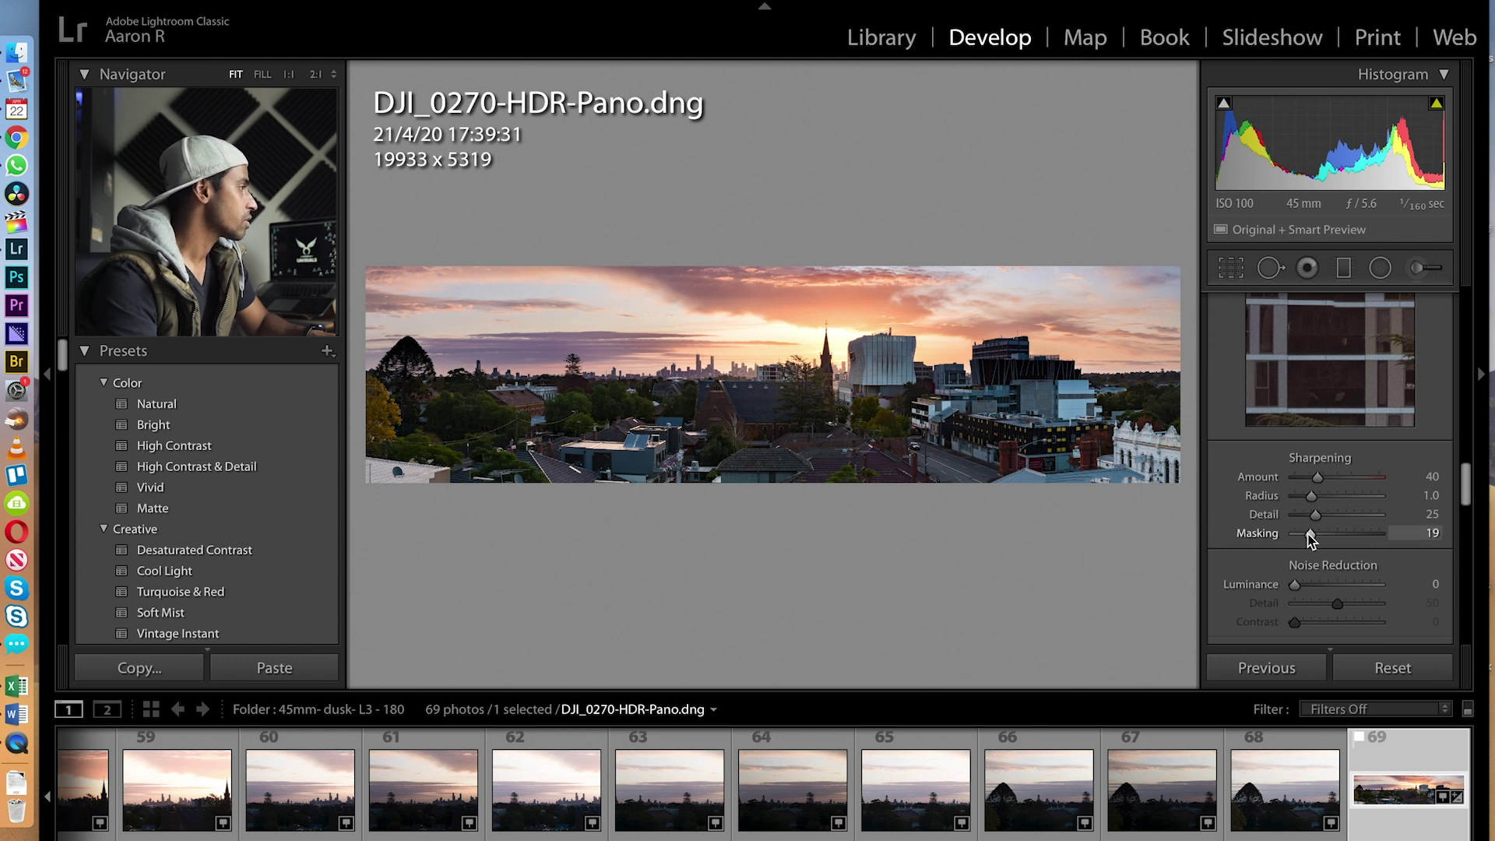
- Set sharpening Masking to 53 and Amount to 34, then inspect the skyline at 1:1
drag(1311, 536, 1339, 537)
click(1338, 478)
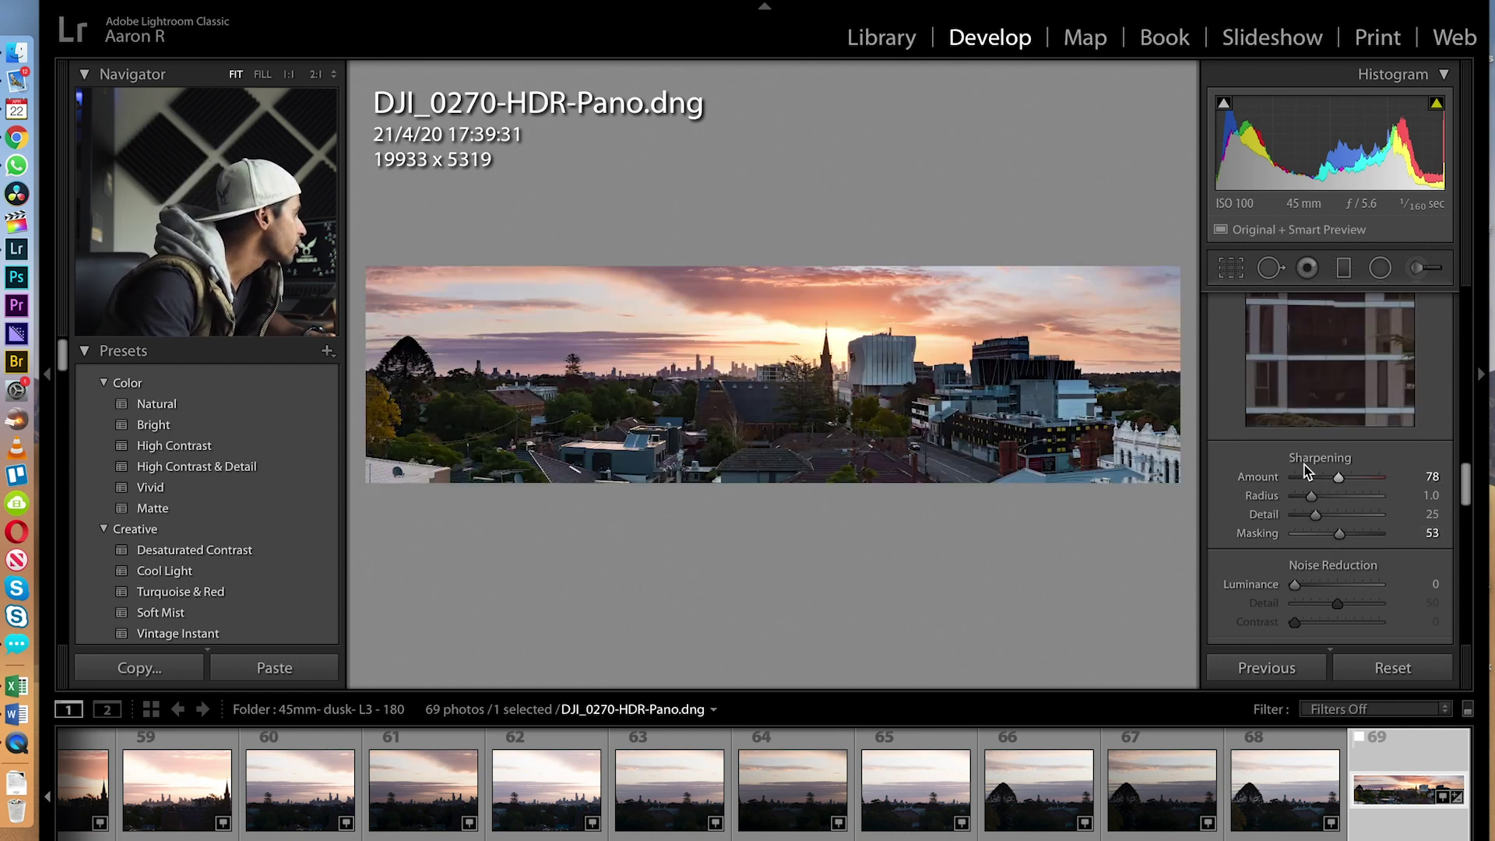
click(673, 360)
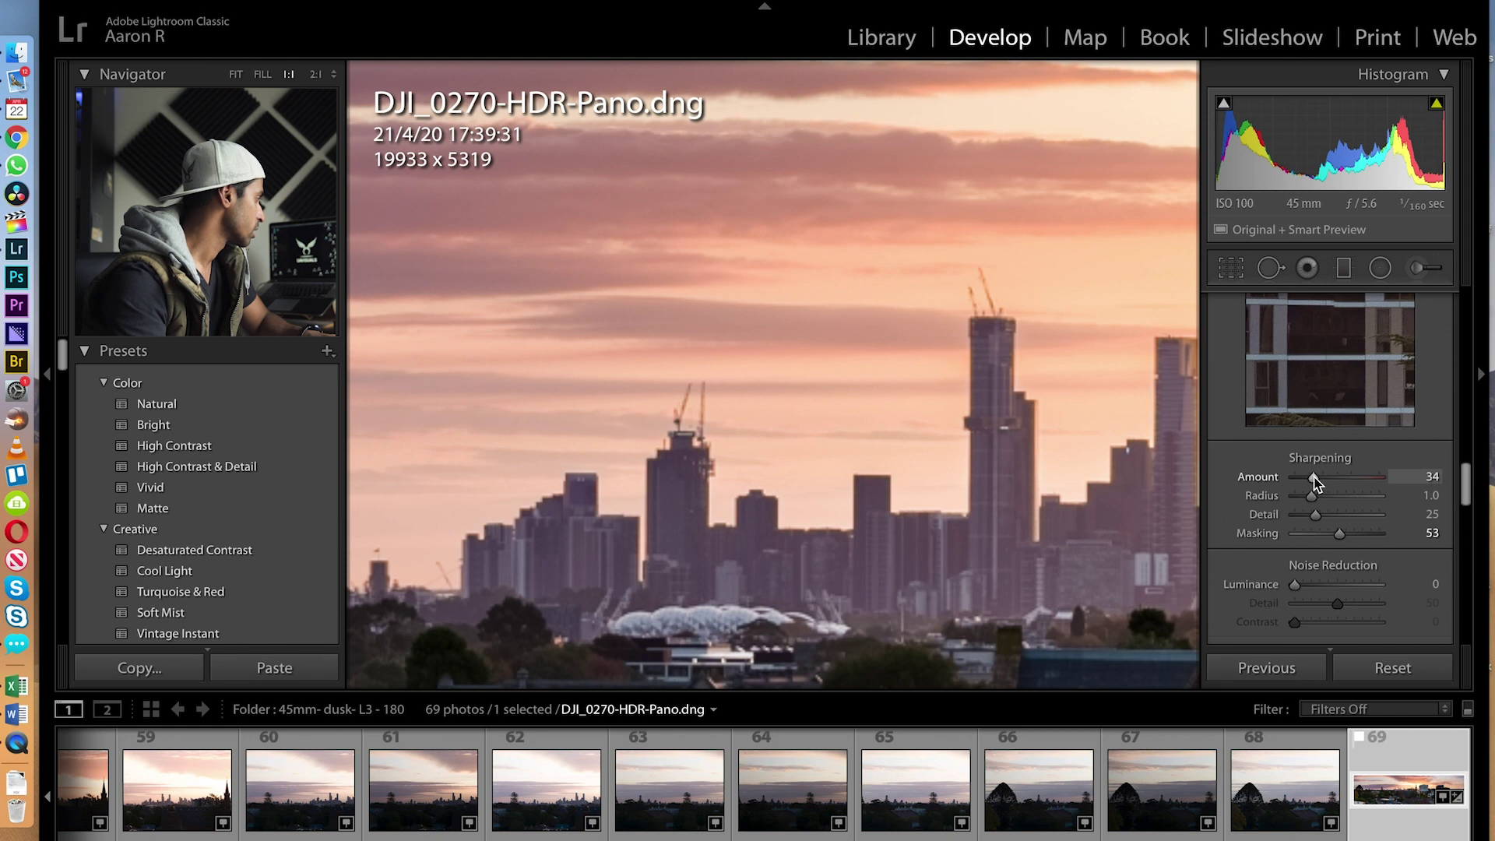
- Return to Fit view and warm the white-balance Temp from 4,450 to 5,268
click(1078, 467)
scroll(1255, 430, up, 10)
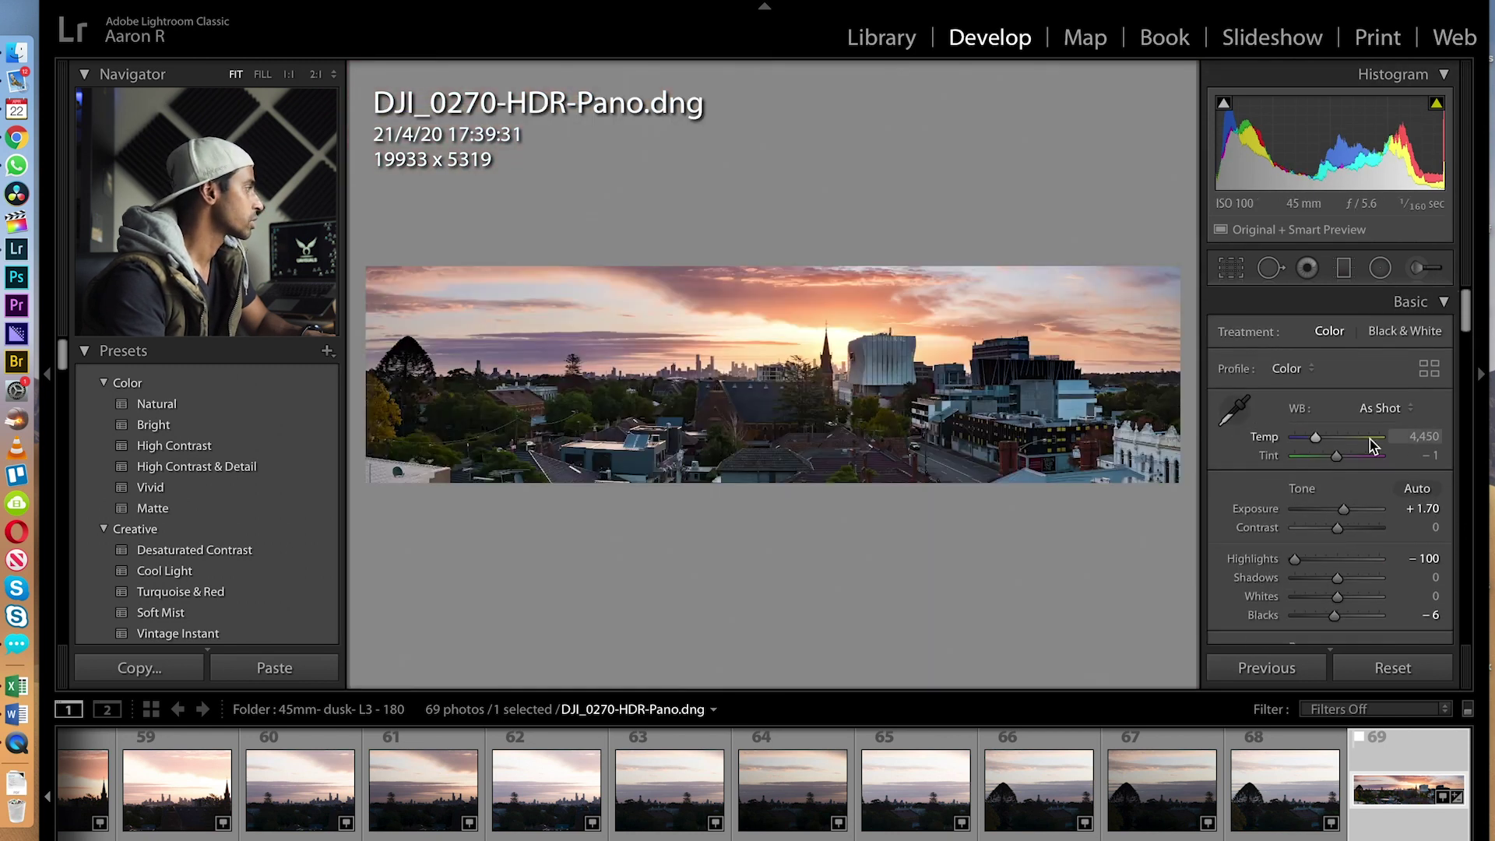
scroll(1371, 439, down, 3)
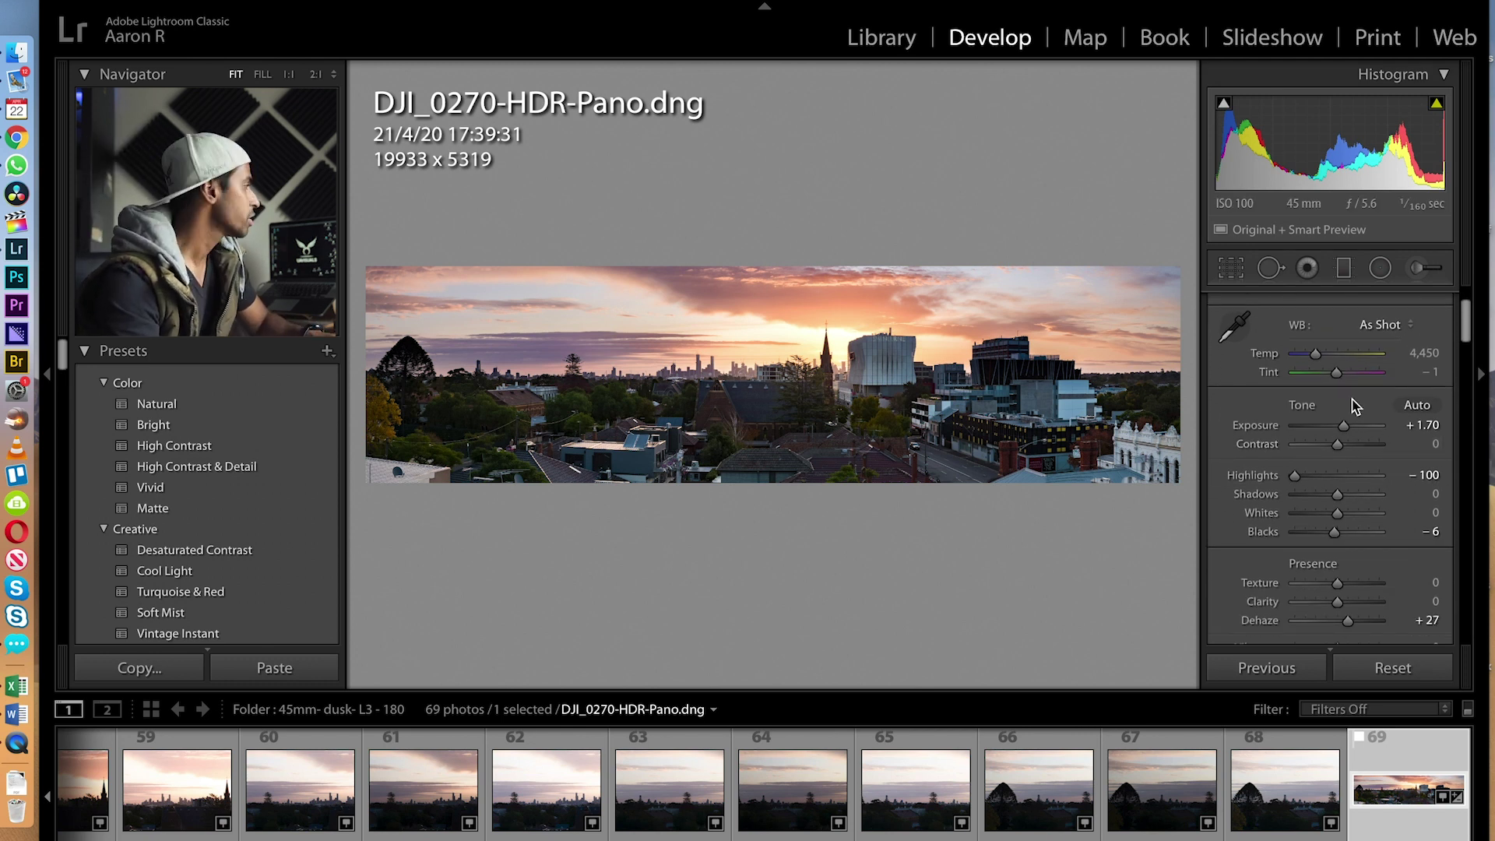
scroll(1320, 362, up, 3)
drag(1316, 438, 1324, 440)
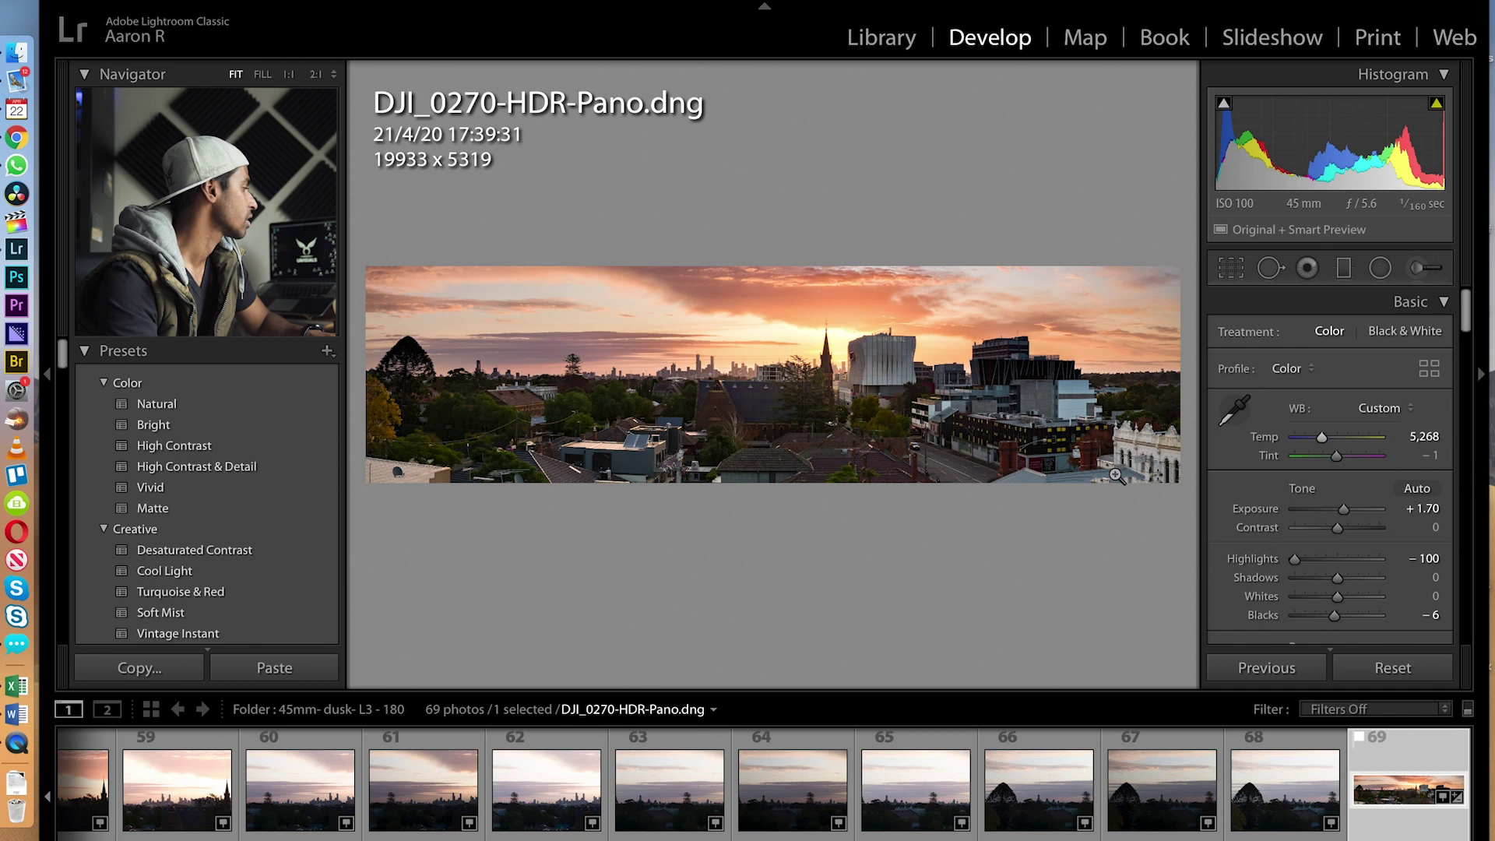
- With the Adjustment Brush, select the existing brightening adjustment painted on the white building
click(1414, 267)
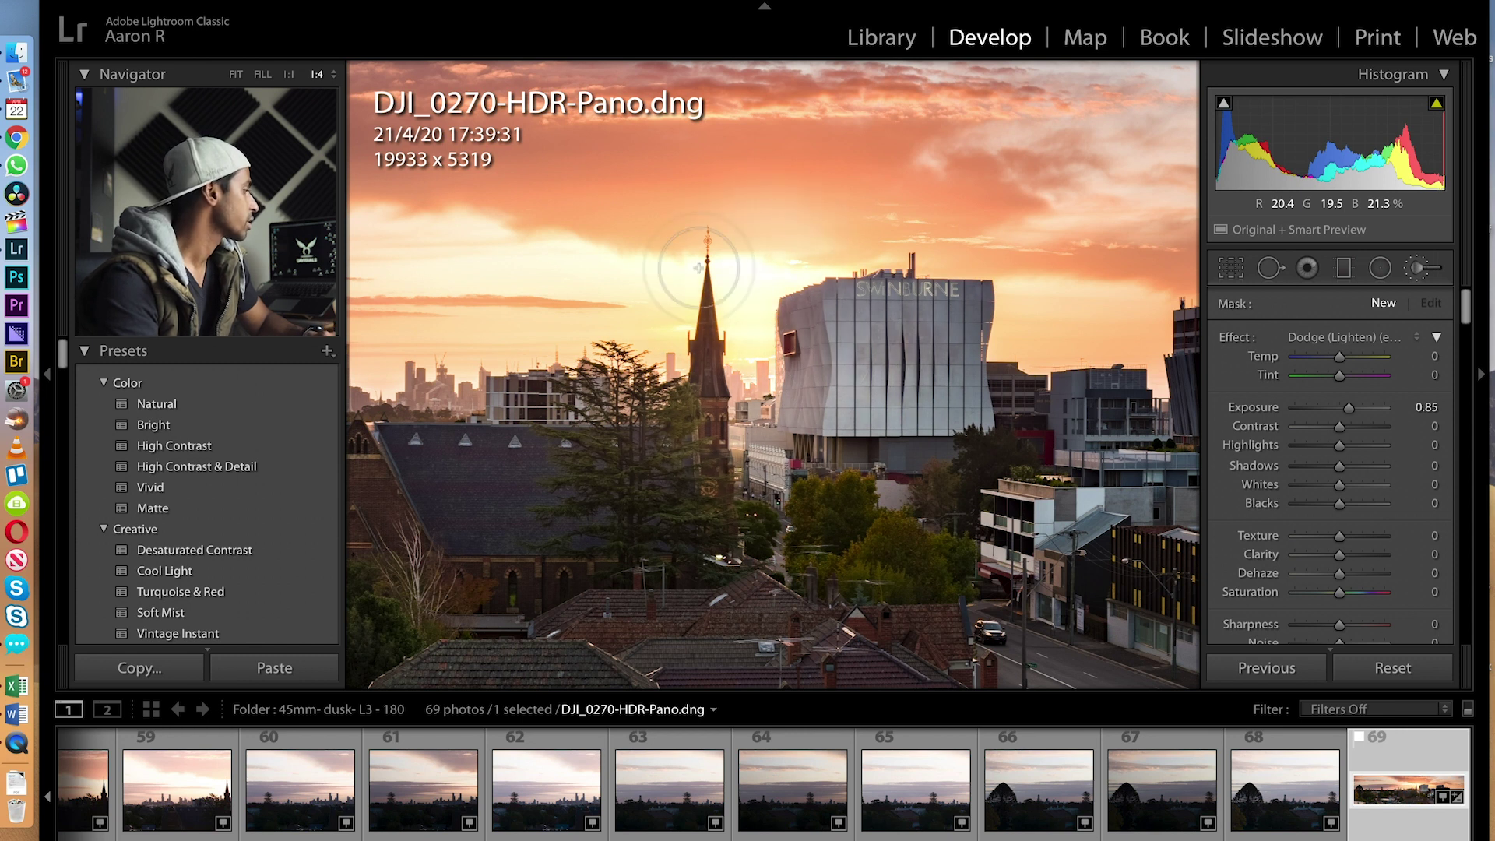
click(776, 348)
scroll(779, 351, left, 5)
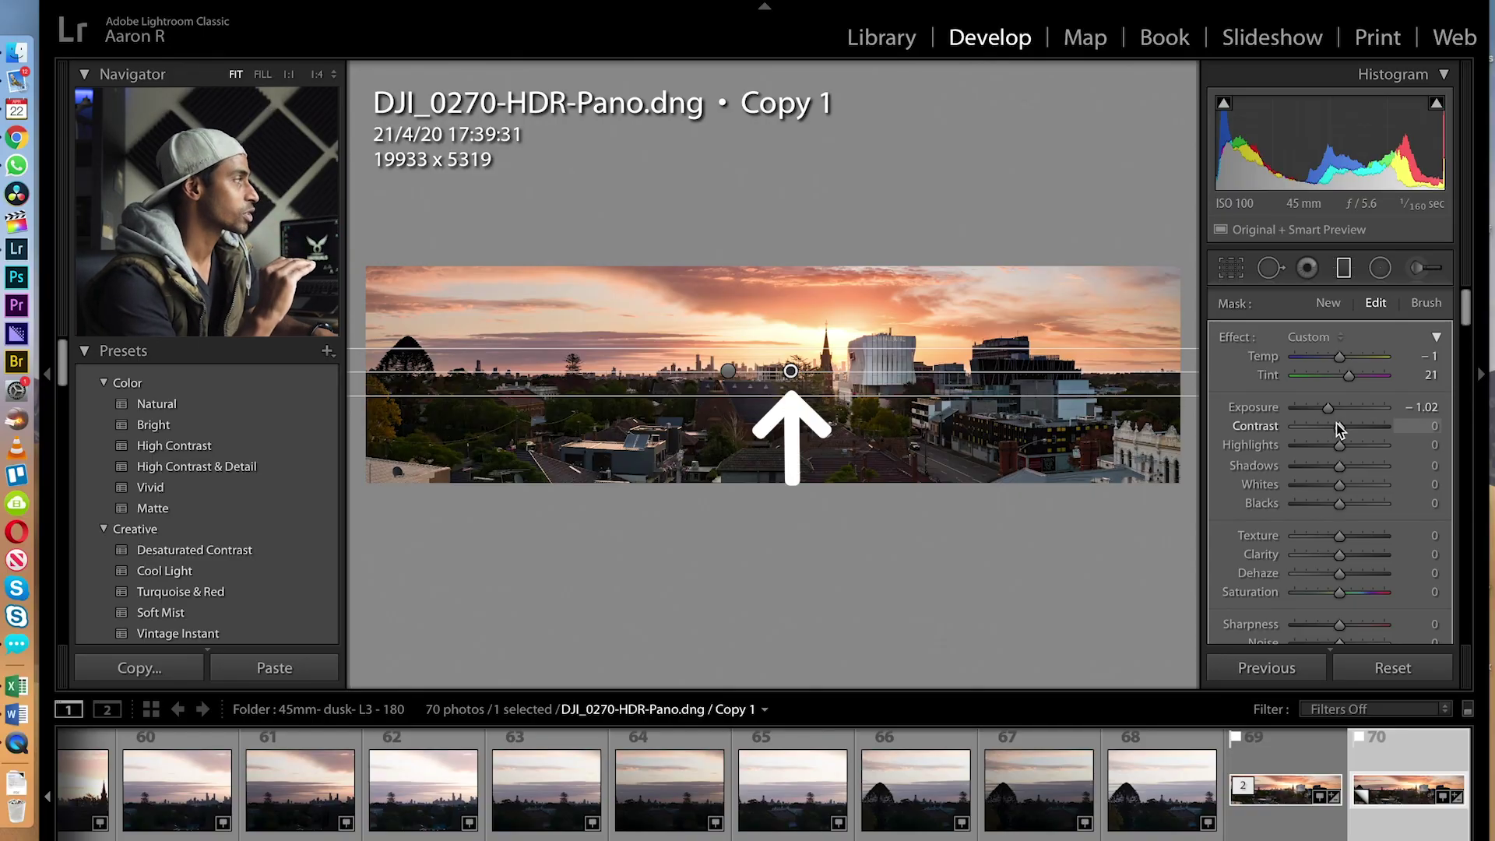
- Set the sky graduated filter to Exposure −1.10 and Tint 52, and pull its lower edge down
drag(1329, 410, 1329, 409)
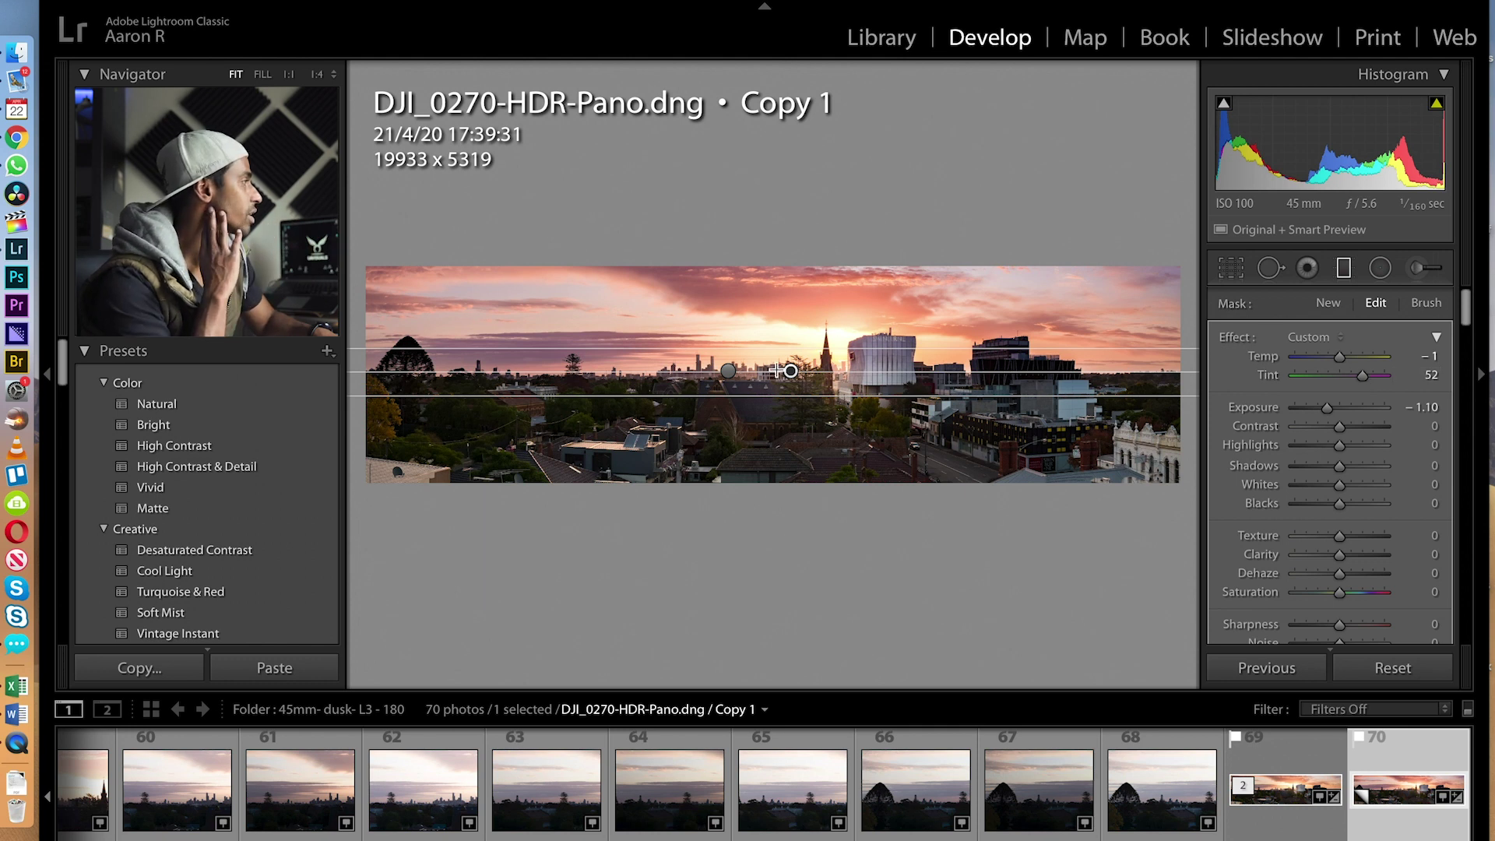
mouse_move(779, 398)
mouse_down()
mouse_move(777, 454)
mouse_move(788, 394)
mouse_up()
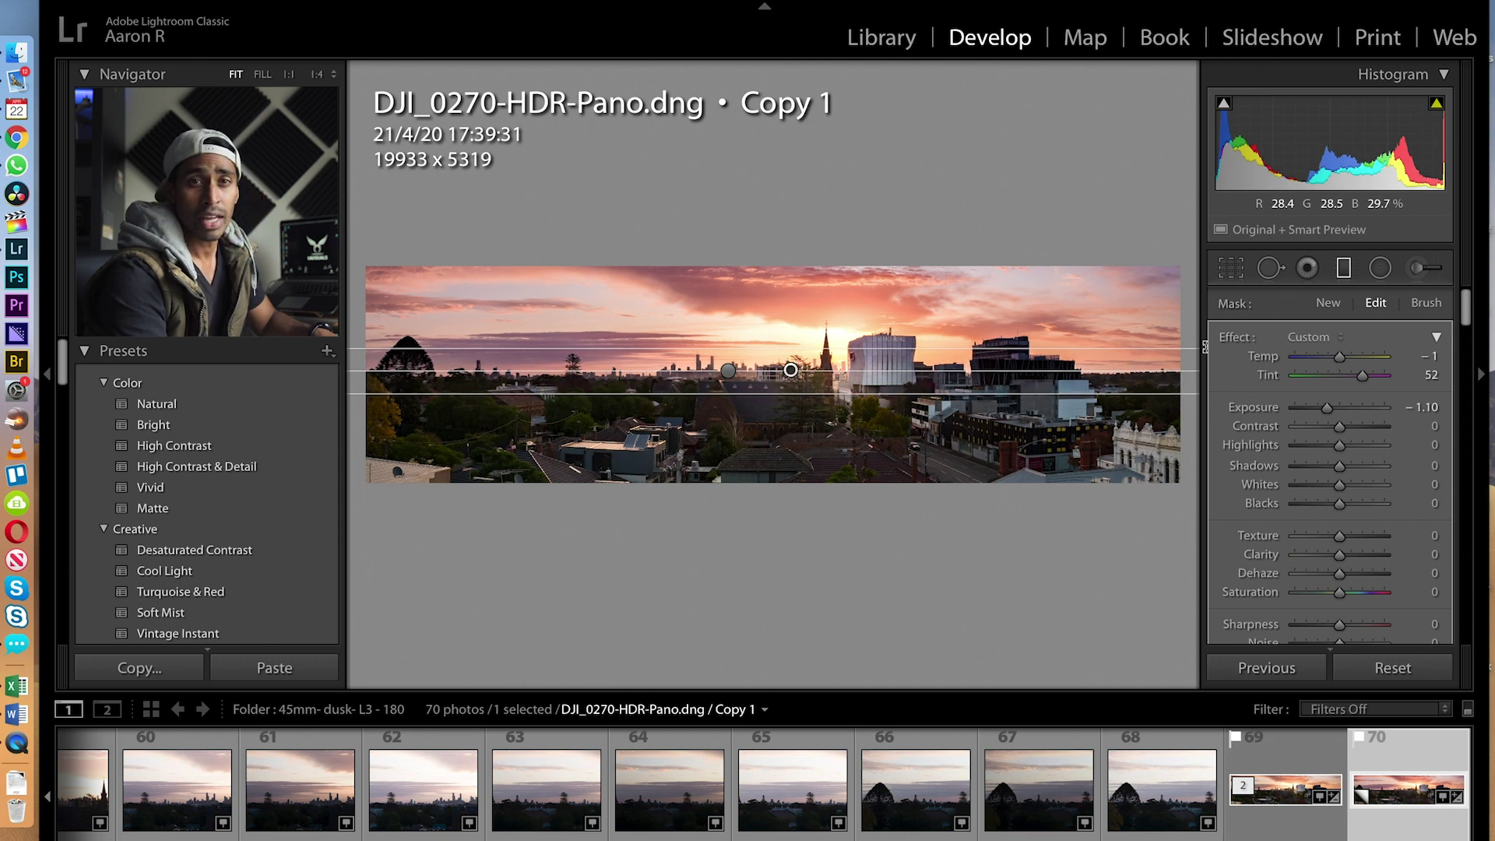
- Zoom in and try brighter and darker exposure on the white building's brushed adjustment
click(1345, 270)
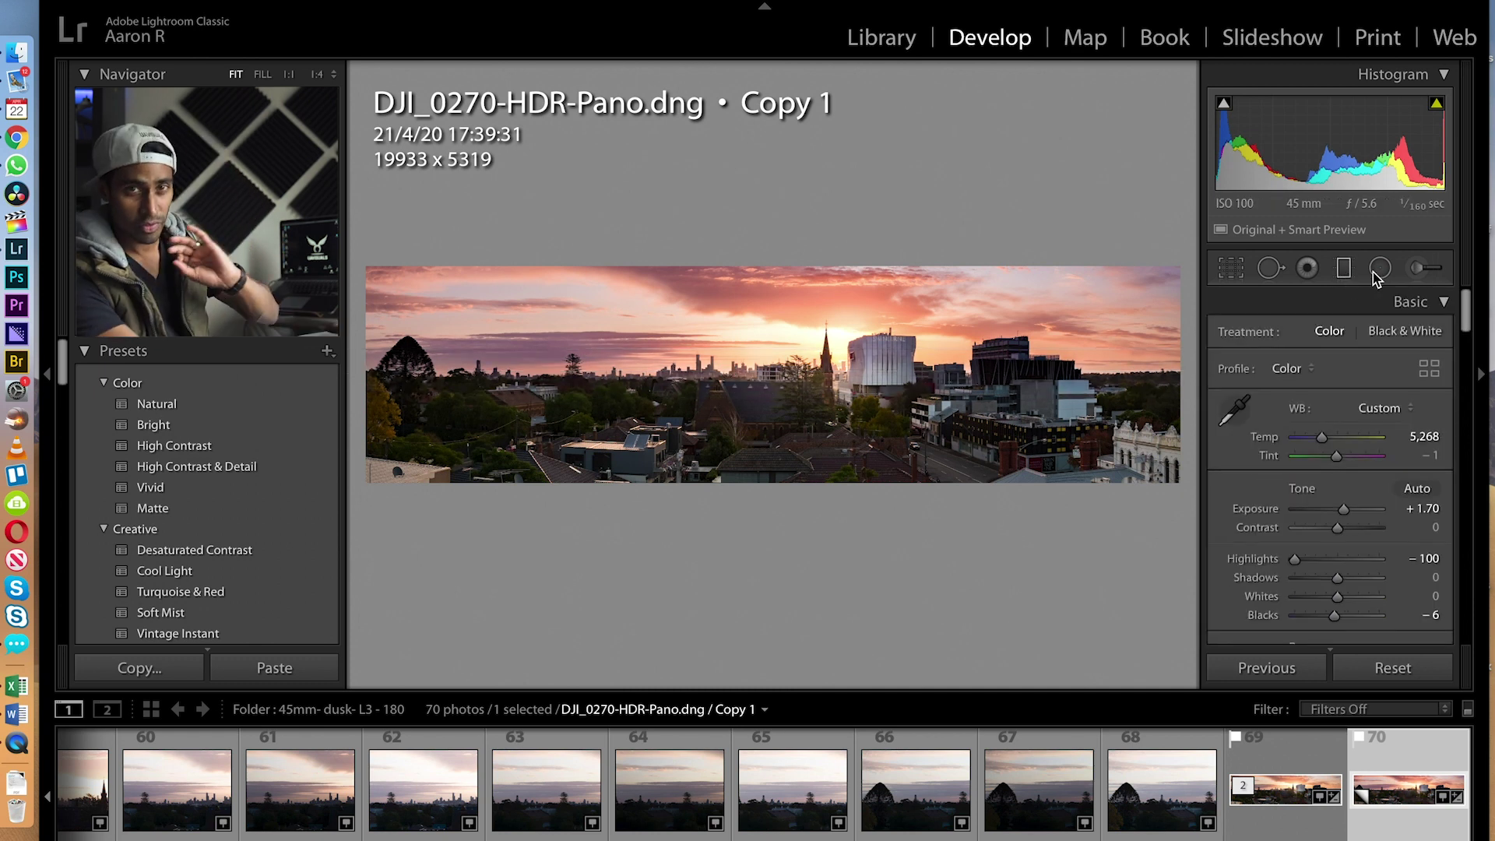
click(1429, 269)
key(z)
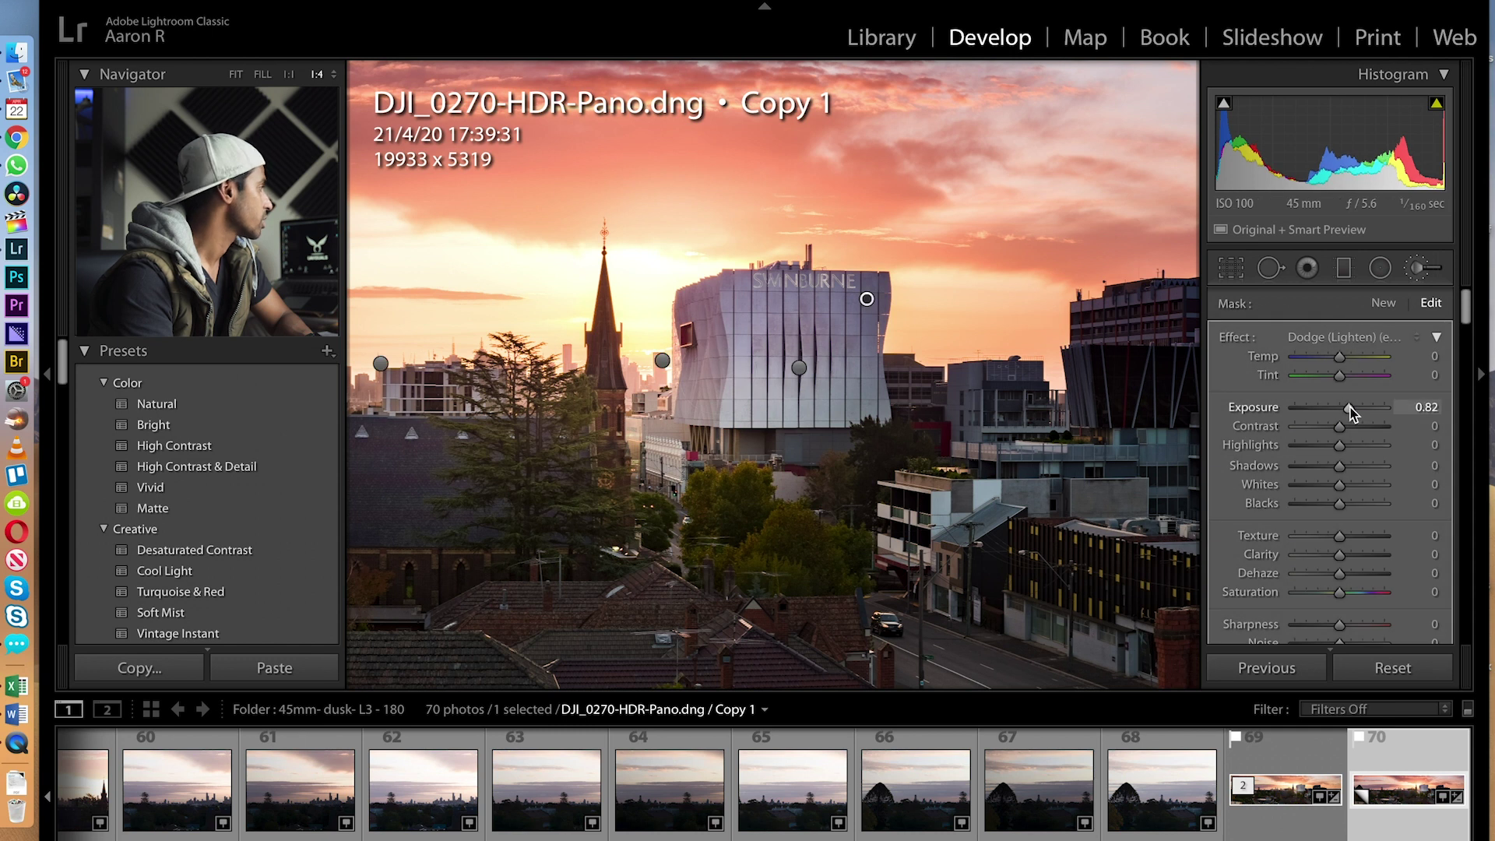
drag(1351, 413, 1346, 412)
click(1424, 269)
key(z)
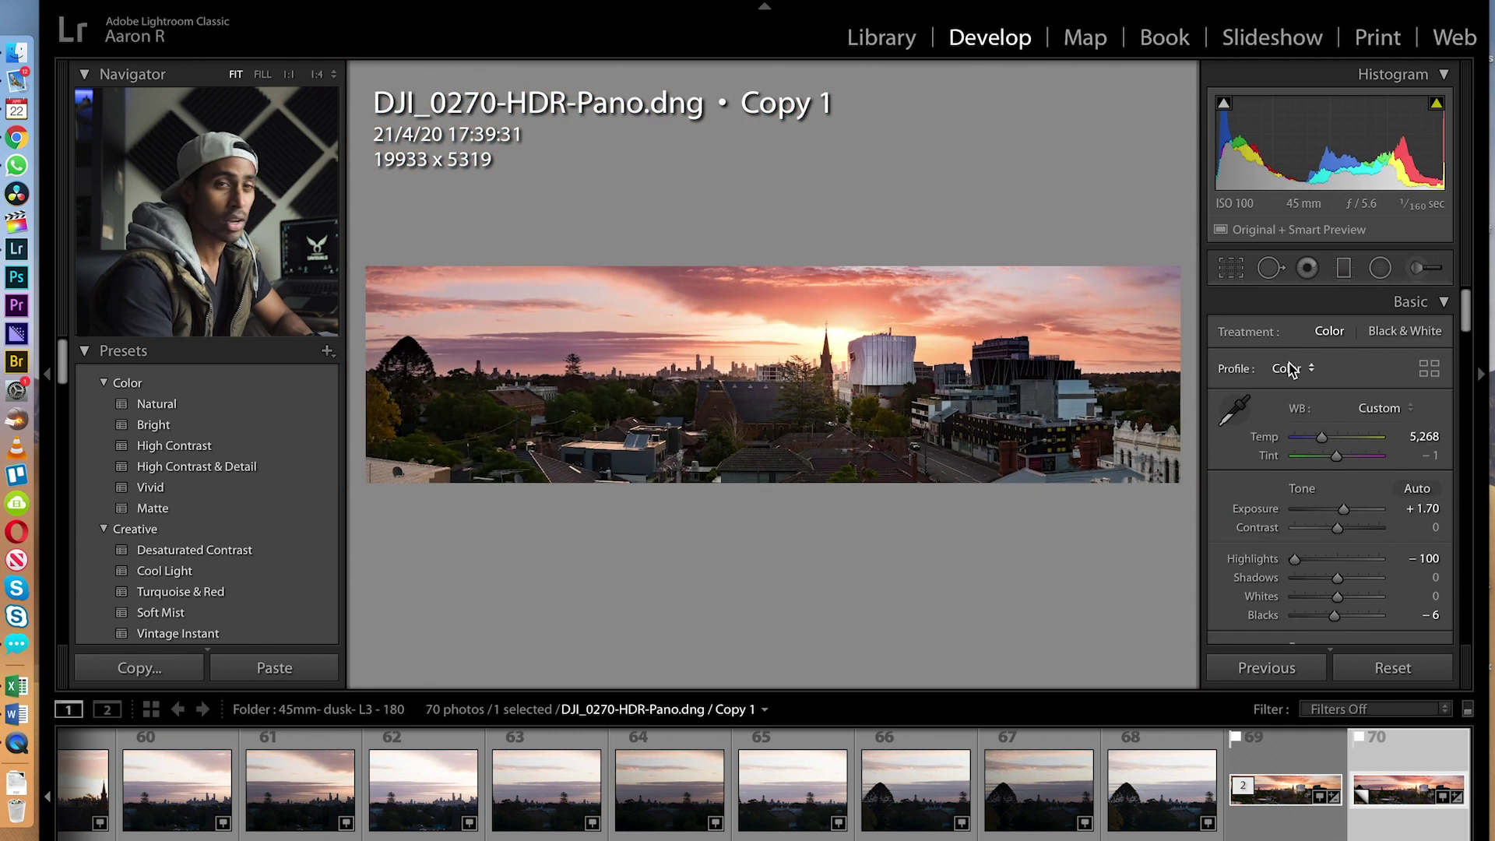
- Undo the building brush exposure change and select the warm foreground filter (Temp 29, Exposure 0.34)
click(1424, 269)
click(886, 365)
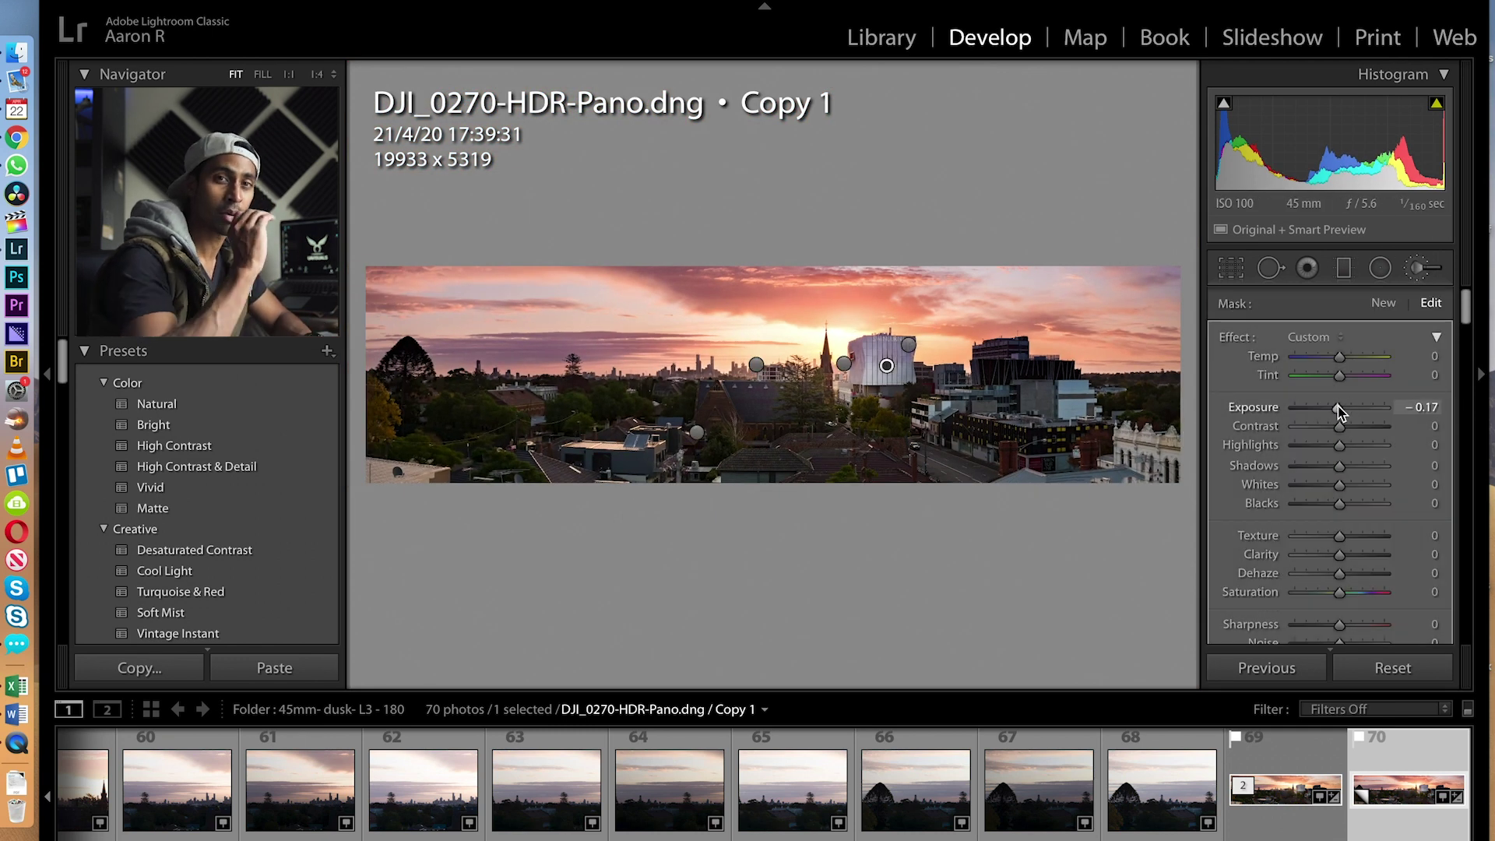
key(super+z)
click(909, 347)
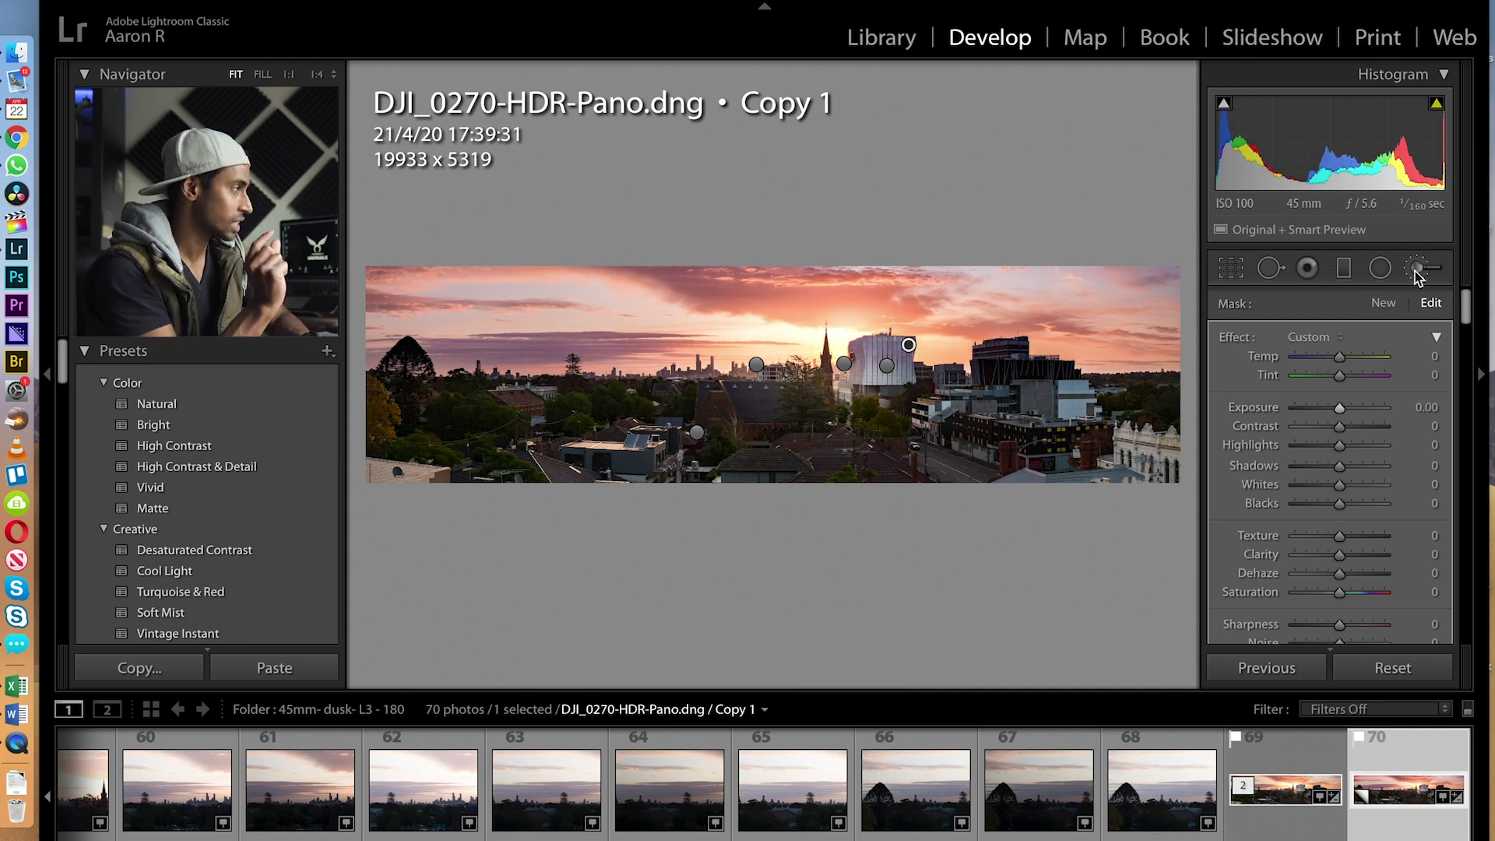
click(1343, 268)
click(722, 443)
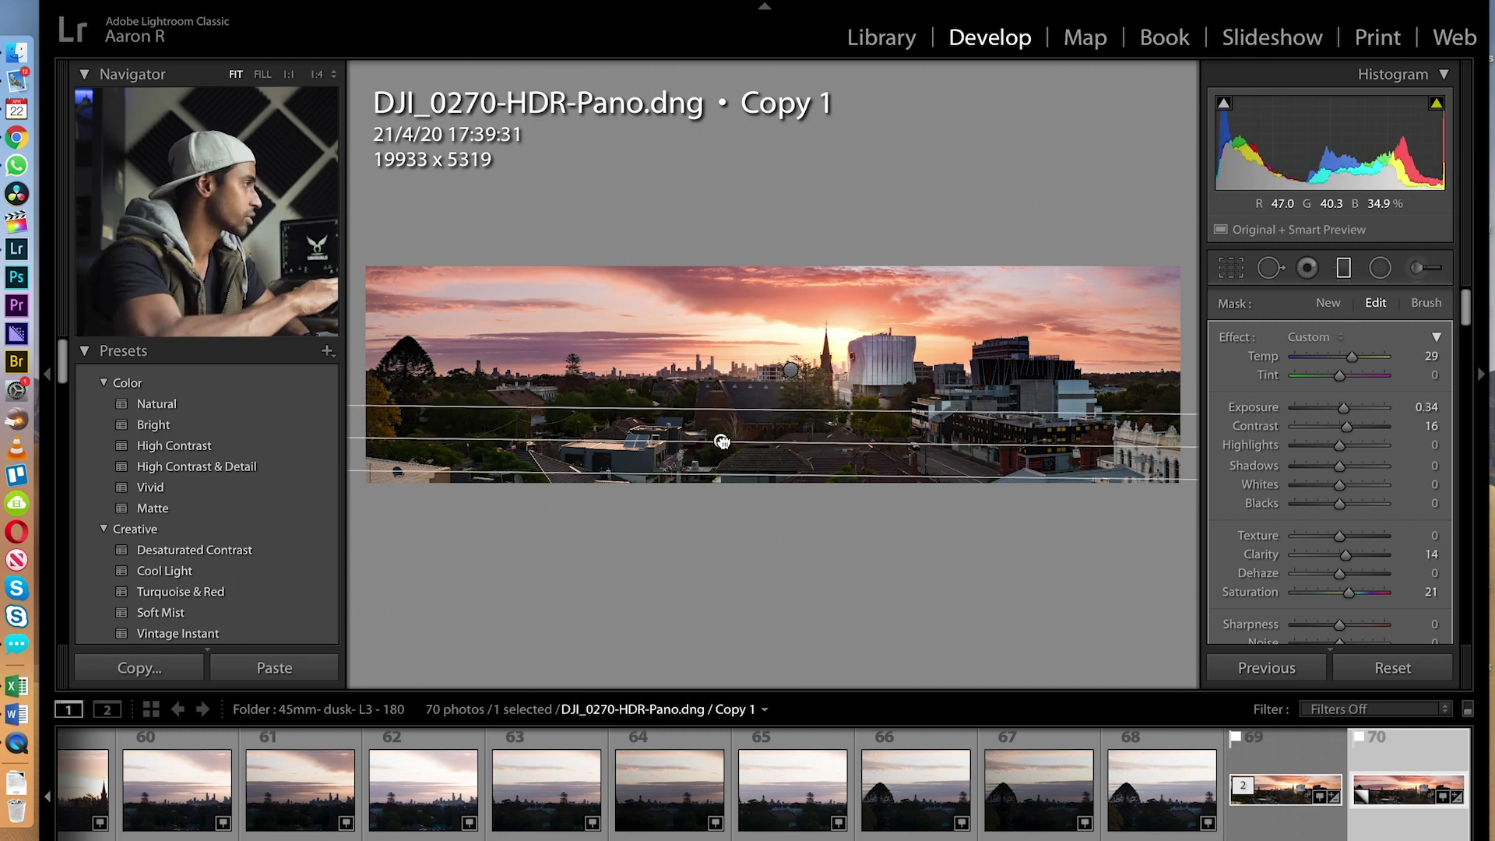